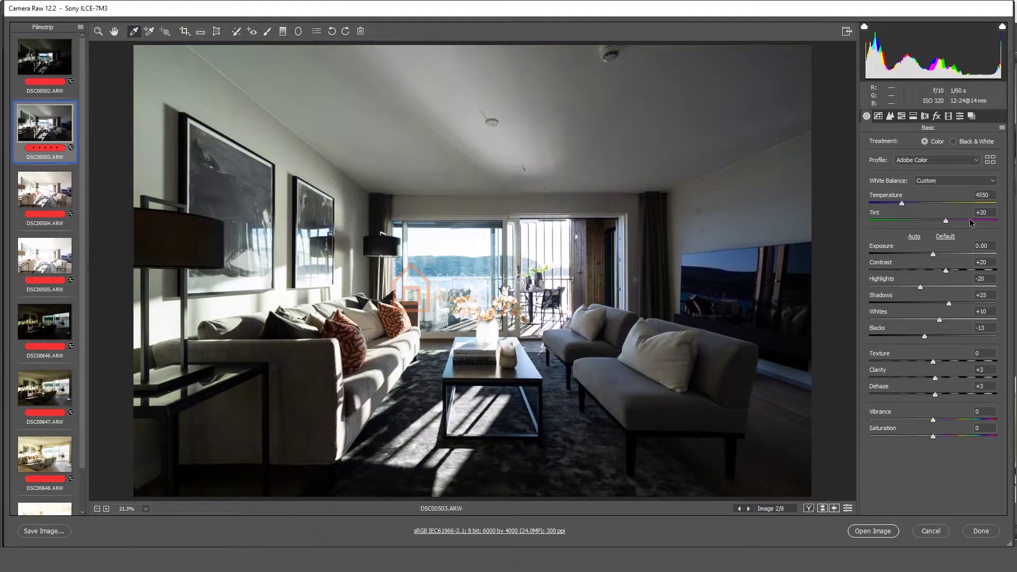
# Step: Set DSC00503 to temperature 4700 and tint +22 with slightly raised exposure, and brighten DSC00502 a little
pyautogui.scroll(2, 988, 210)
pyautogui.click(990, 196)
pyautogui.scroll(3, 990, 196)
pyautogui.click(933, 254)
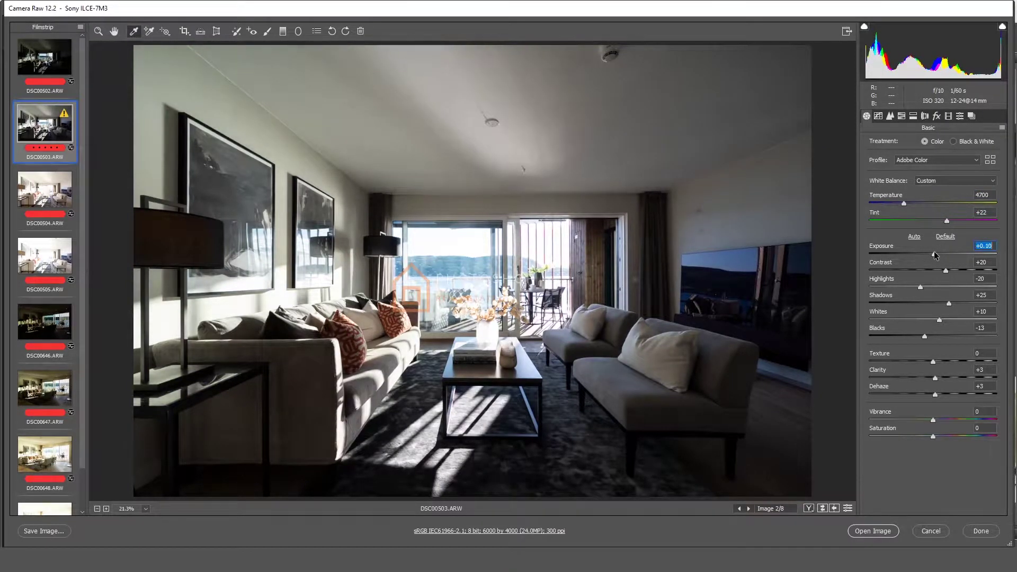
pyautogui.press('Up')
pyautogui.press('Up')
pyautogui.click(989, 210)
pyautogui.press('Down')
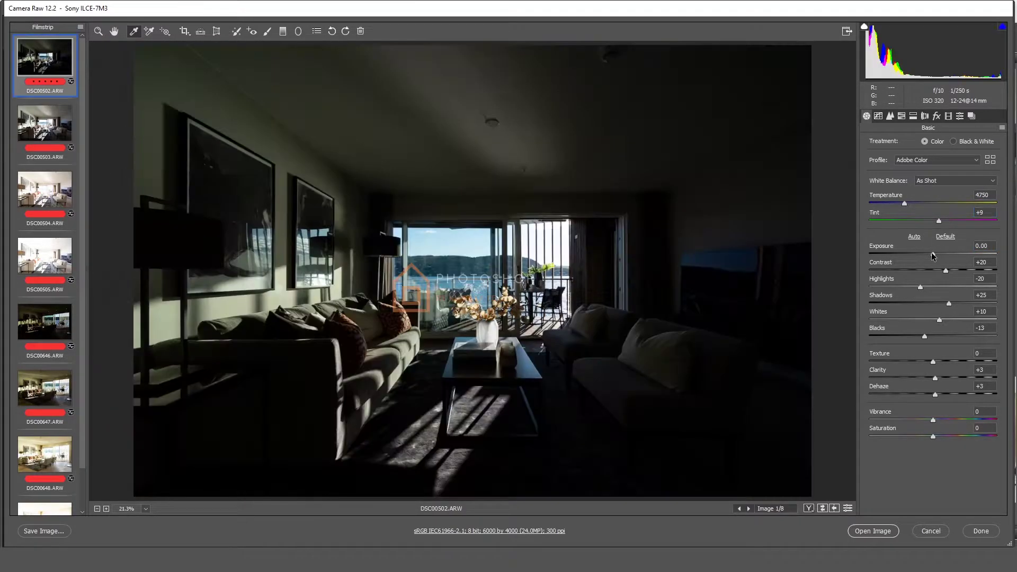
pyautogui.moveTo(933, 253); pyautogui.dragTo(939, 253)
# Step: Correct DSC00649 with exposure -0.30, a white balance sampled from the ceiling, and temperature 4700
pyautogui.click(51, 323)
pyautogui.click(52, 477)
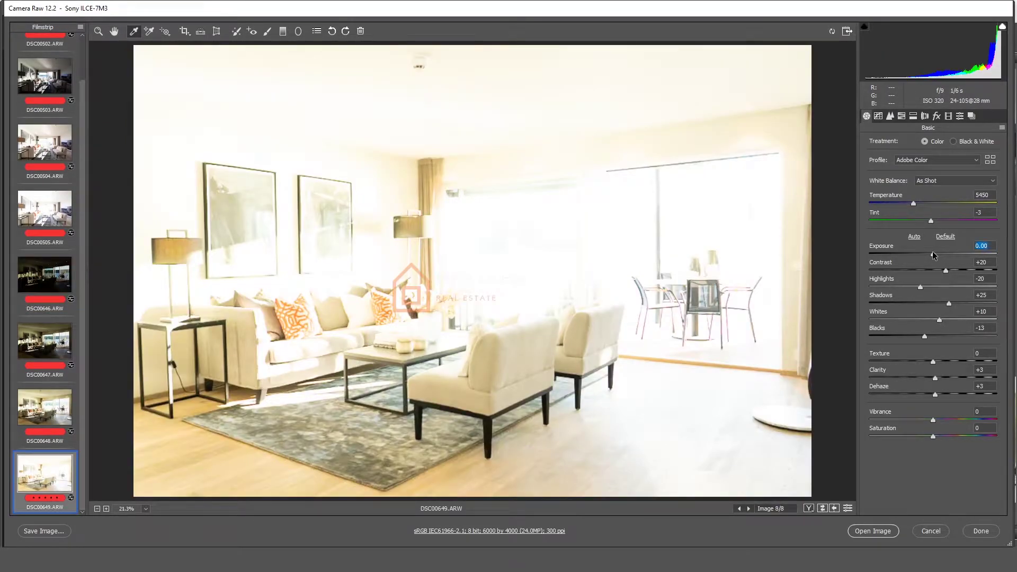
pyautogui.moveTo(933, 253); pyautogui.dragTo(929, 253)
pyautogui.click(662, 79)
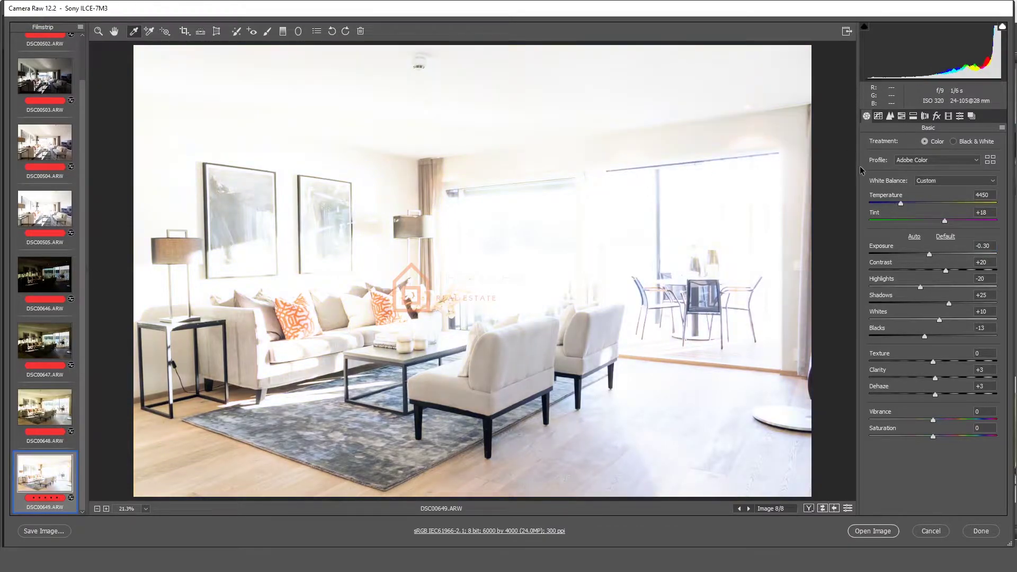
pyautogui.moveTo(898, 202); pyautogui.dragTo(902, 203)
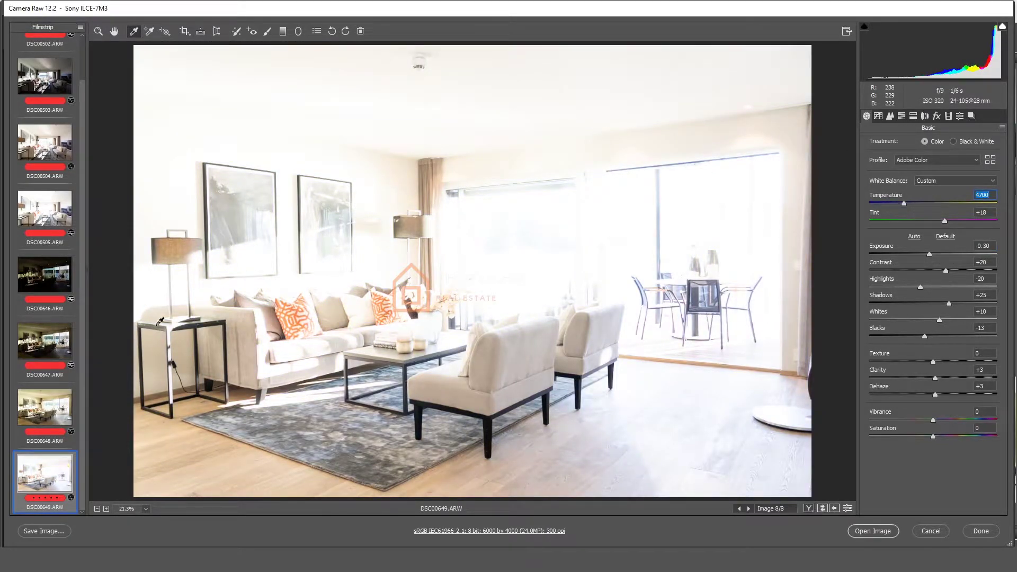
# Step: Correct DSC00648 with white balance sampled from the wall above the doors, exposure +0.10, temperature 4550 and a slightly higher tint
pyautogui.click(44, 423)
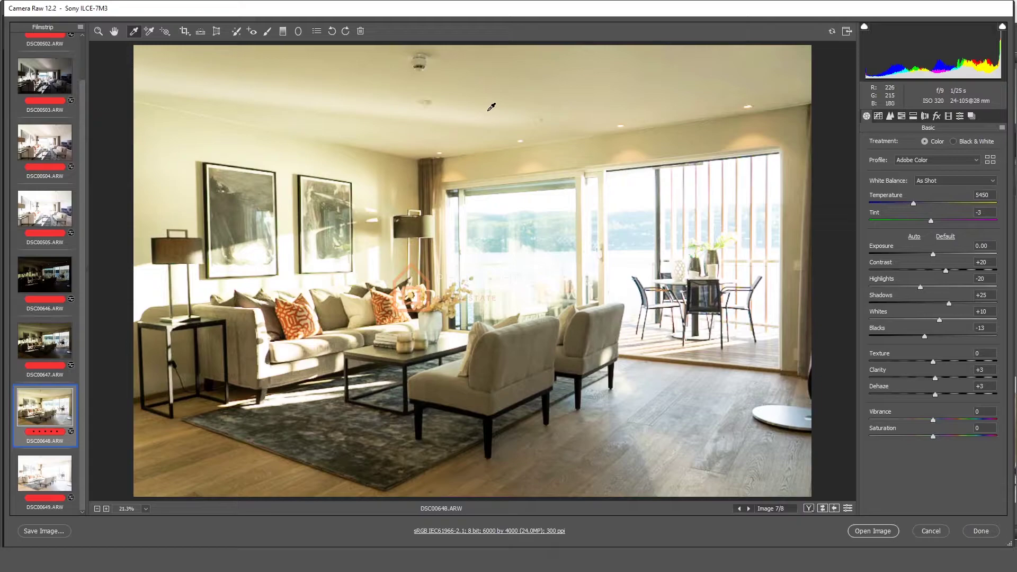
pyautogui.click(748, 136)
pyautogui.moveTo(932, 254); pyautogui.dragTo(933, 254)
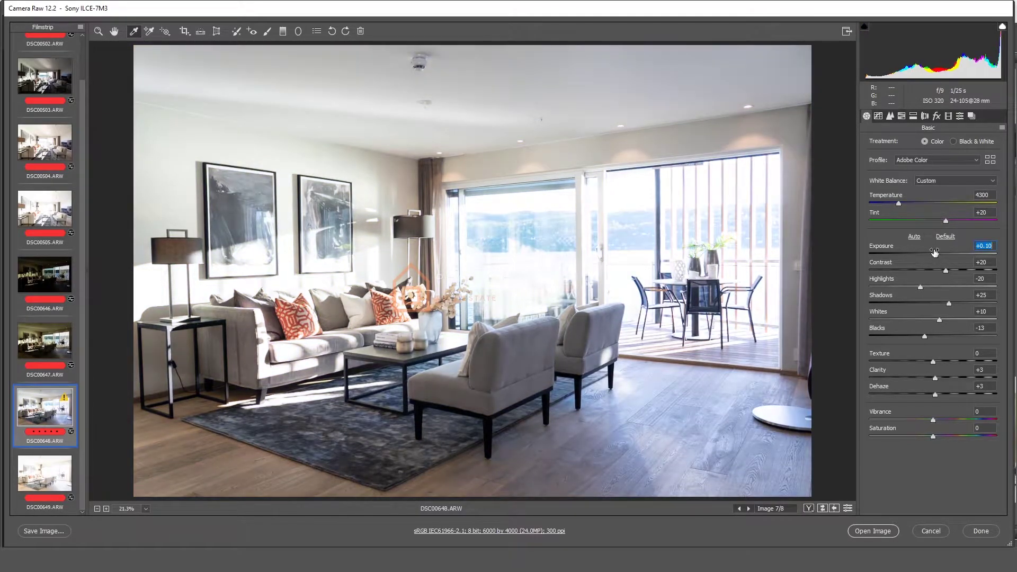
pyautogui.moveTo(895, 201); pyautogui.dragTo(901, 202)
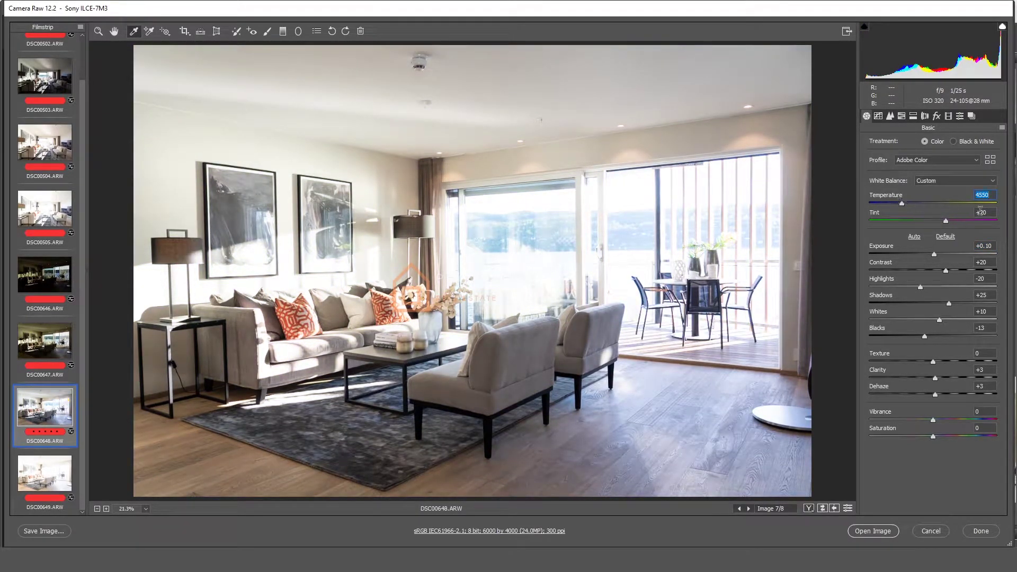
pyautogui.click(989, 211)
pyautogui.press('Up')
pyautogui.press('Up')
pyautogui.press('Up')
# Step: Correct DSC00647 with exposure +1.15, white balance sampled above the terrace doors, temperature 4950 and a fine-tuned tint
pyautogui.click(50, 342)
pyautogui.moveTo(933, 252); pyautogui.dragTo(948, 253)
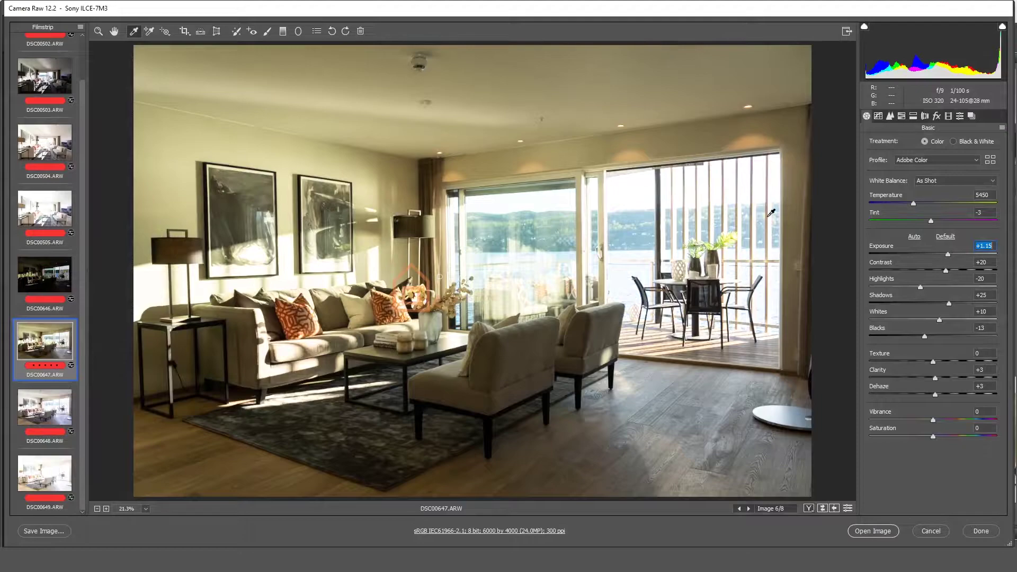
pyautogui.click(603, 177)
pyautogui.moveTo(901, 198); pyautogui.dragTo(907, 199)
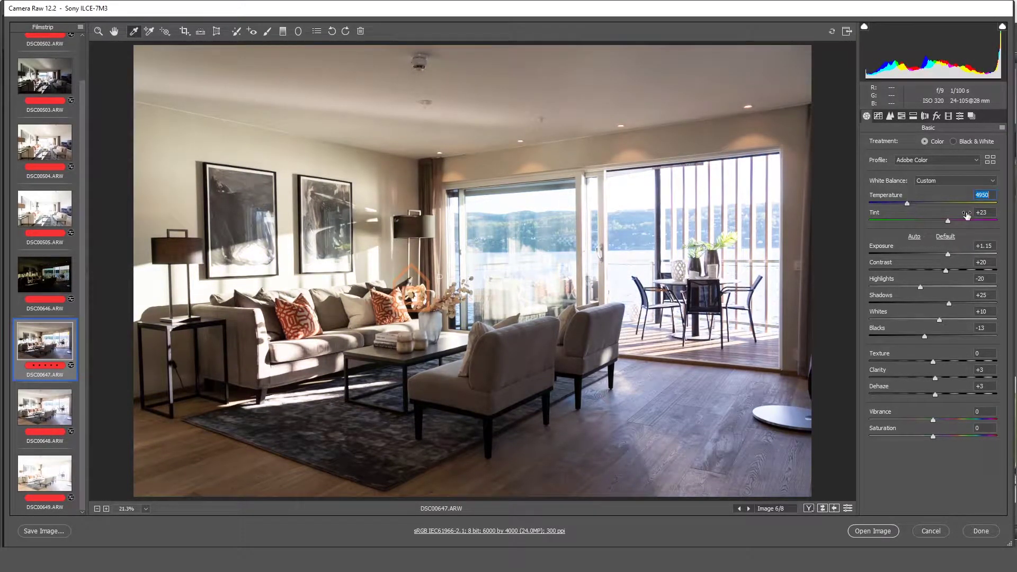
pyautogui.moveTo(989, 212); pyautogui.dragTo(951, 255)
# Step: Set DSC00646's exposure to +1.40 and open all eight raw frames in Photoshop
pyautogui.click(59, 281)
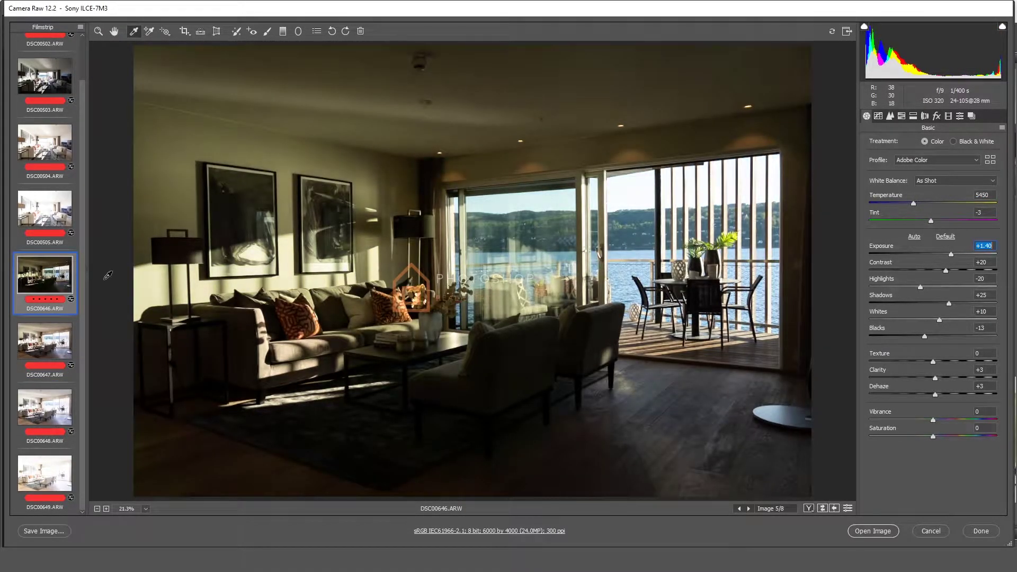
pyautogui.click(60, 343)
pyautogui.hotkey('ctrl', 'a')
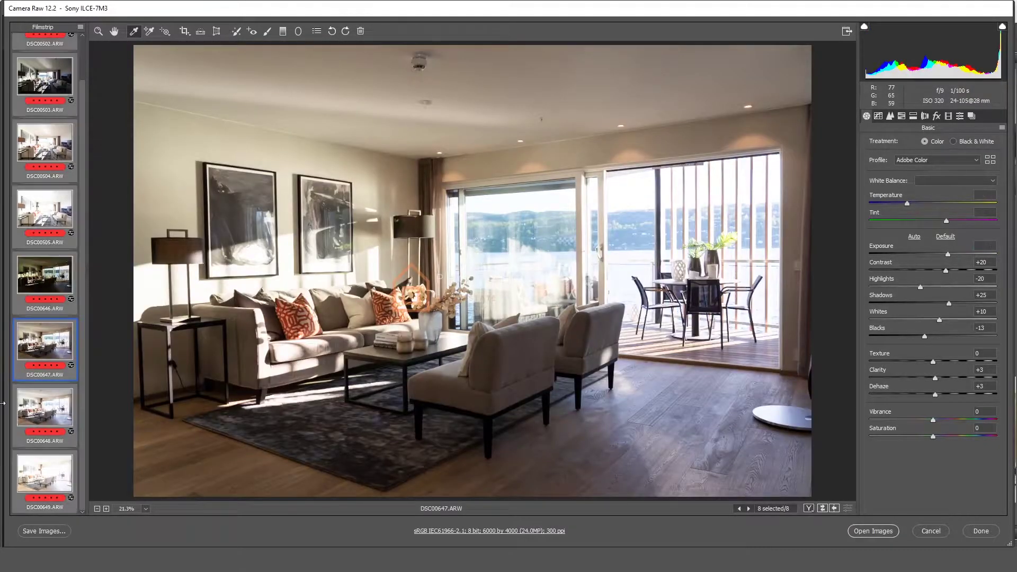
pyautogui.click(873, 531)
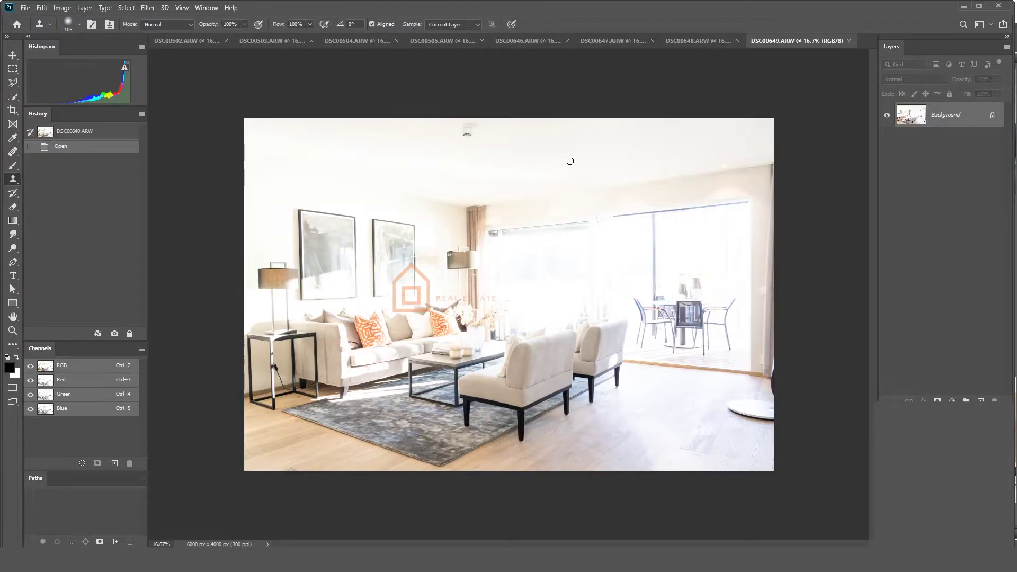
# Step: Copy the entire DSC00648 image into DSC00649 as a new layer and close DSC00648 without saving
pyautogui.click(707, 41)
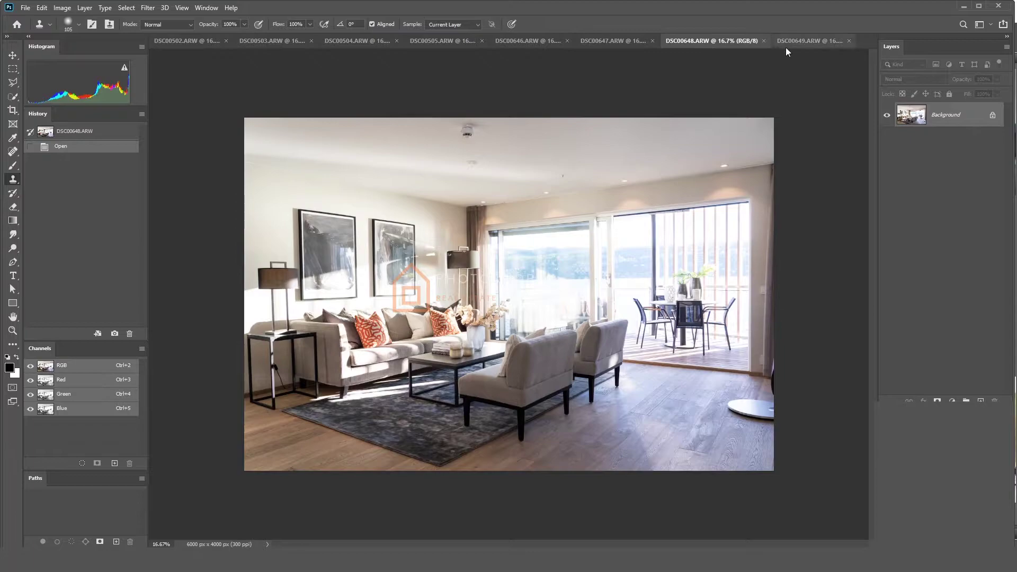
pyautogui.hotkey('ctrl', 'a')
pyautogui.hotkey('ctrl', 'w')
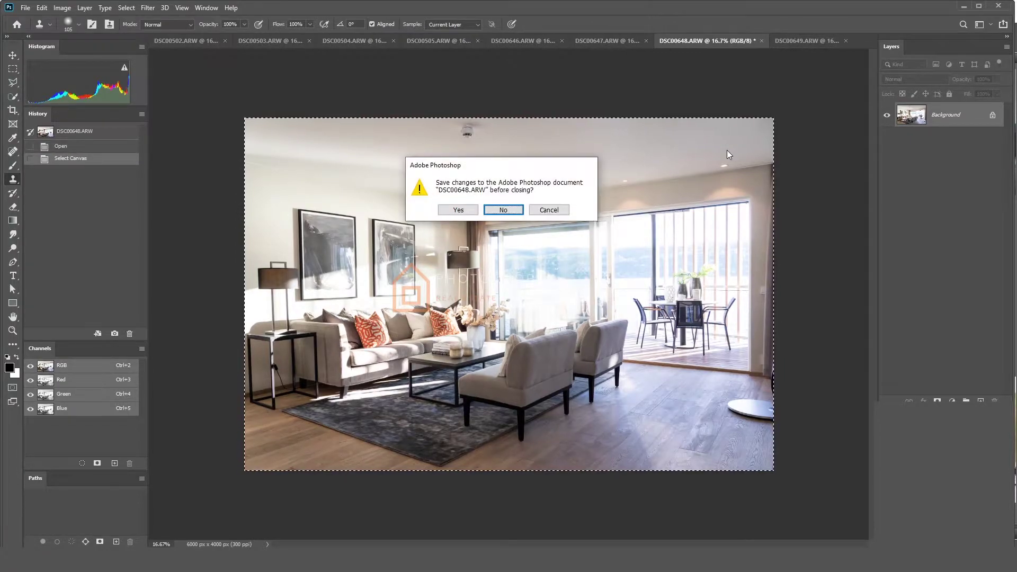
pyautogui.press('Return')
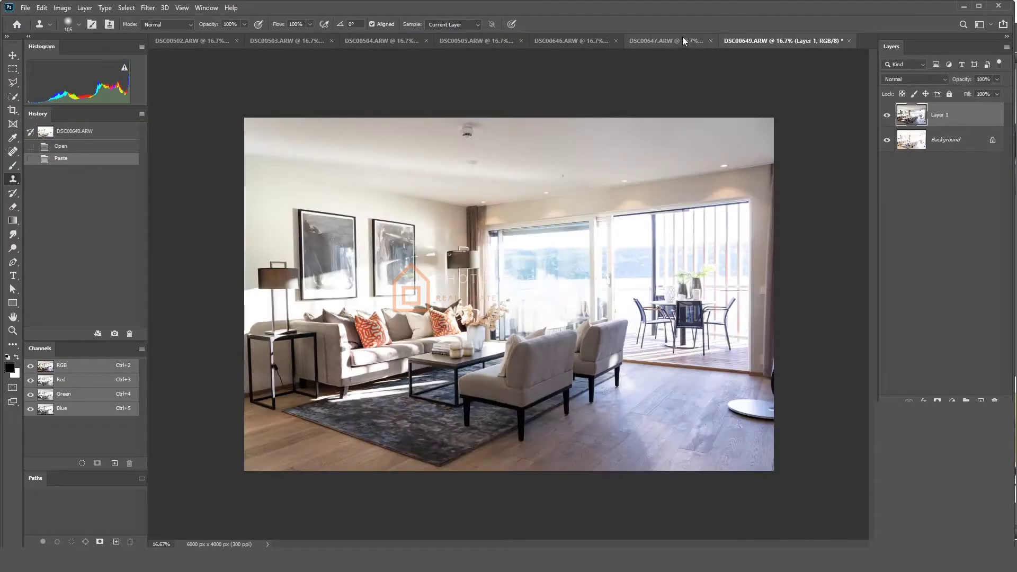
# Step: Copy the entire DSC00647 image into DSC00649 as another layer and close DSC00647 without saving
pyautogui.click(682, 37)
pyautogui.hotkey('ctrl', 'a')
pyautogui.hotkey('ctrl', 'c')
pyautogui.hotkey('ctrl', 'w')
pyautogui.press('n')
pyautogui.hotkey('ctrl', 'v')
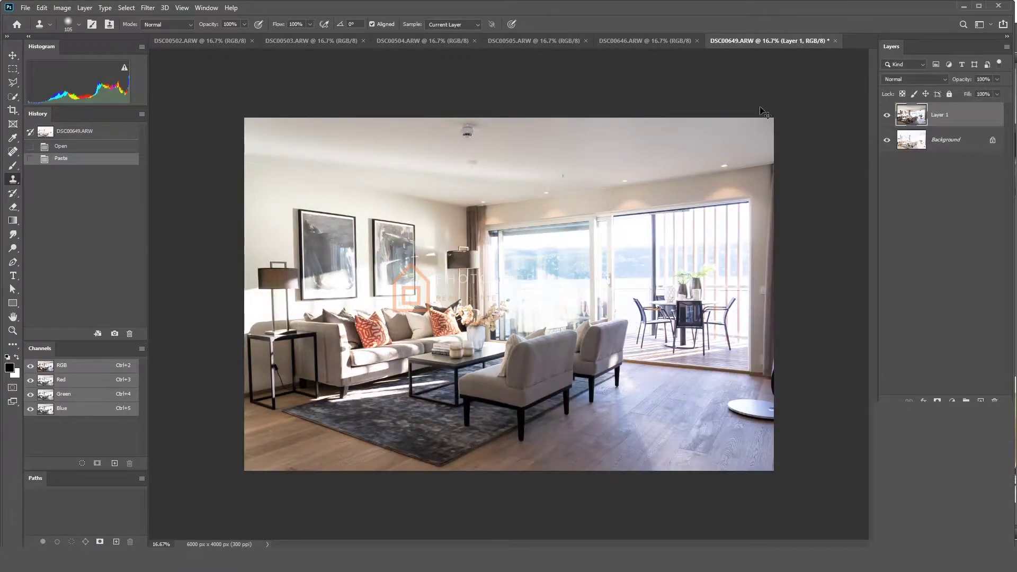
pyautogui.hotkey('ctrl', 'v')
# Step: Copy the dark DSC00646 image into DSC00649 as the topmost layer and close DSC00646 without saving
pyautogui.click(626, 42)
pyautogui.hotkey('ctrl', 'a')
pyautogui.hotkey('ctrl', 'c')
pyautogui.hotkey('ctrl', 'w')
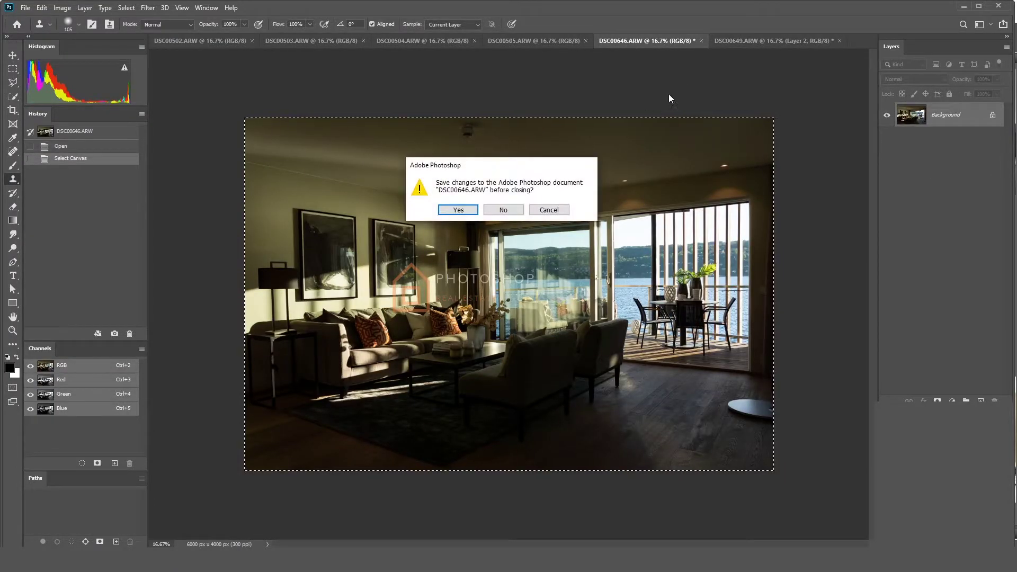
pyautogui.press('n')
pyautogui.hotkey('ctrl', 'v')
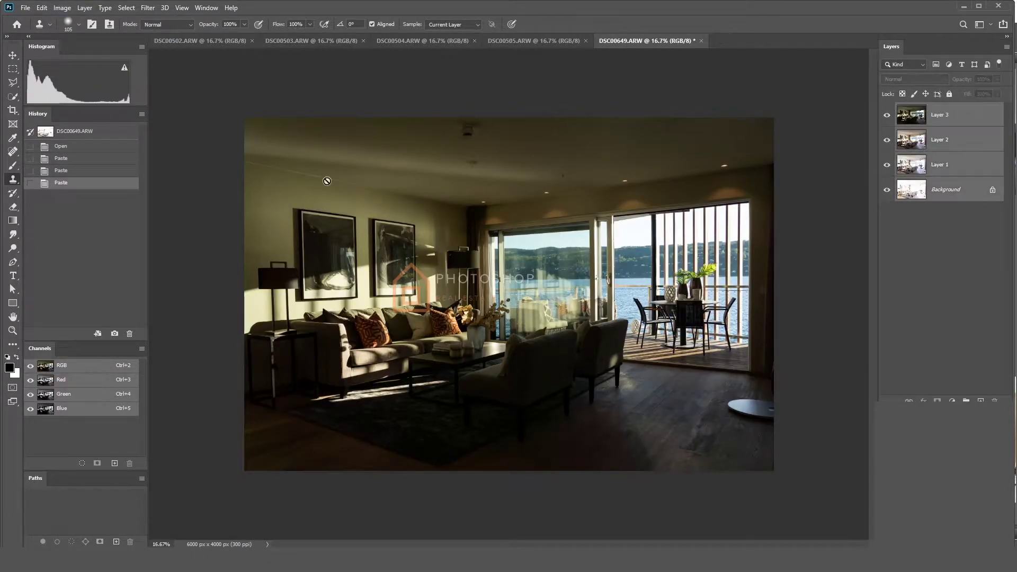
# Step: Auto-align all four exposure layers and hide the dark Layer 3 behind a black layer mask
pyautogui.press('v')
pyautogui.click(41, 8)
pyautogui.click(78, 258)
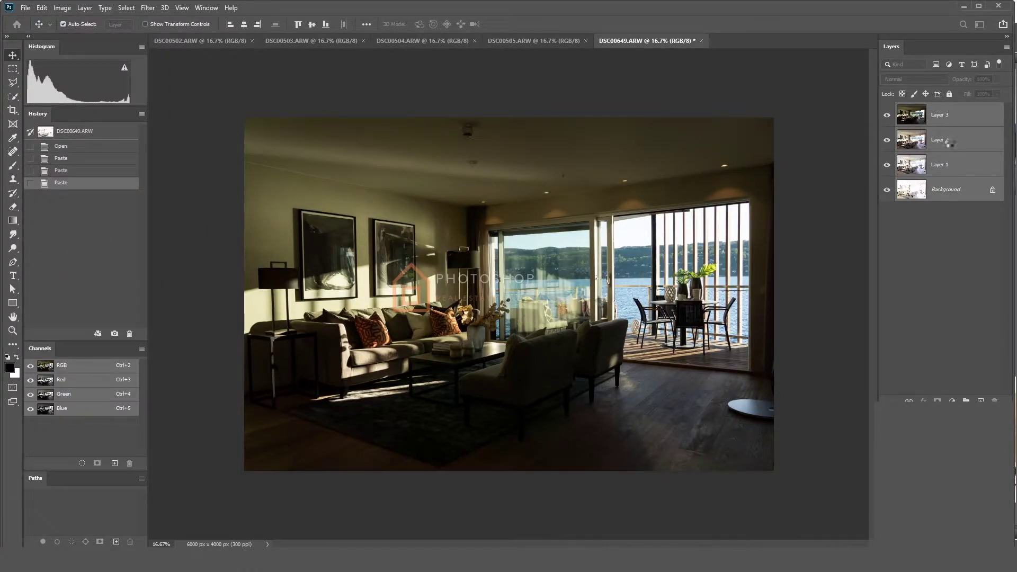
pyautogui.click(955, 118)
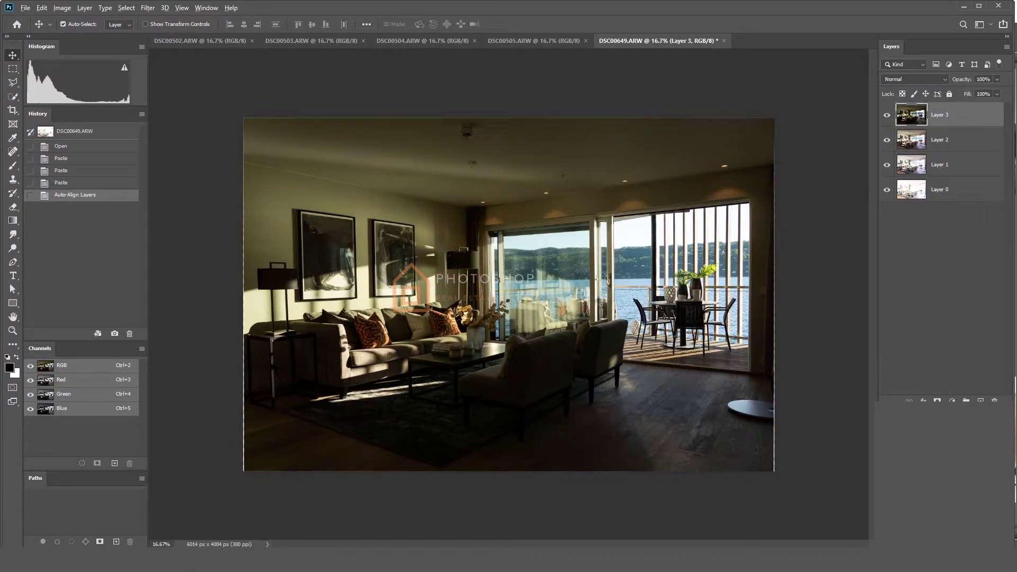
pyautogui.keyDown('alt'); pyautogui.click(937, 401); pyautogui.keyUp('alt')
# Step: Blend the exposures by setting Layer 1's opacity to about 51% and Layer 2's to 59%
pyautogui.click(954, 147)
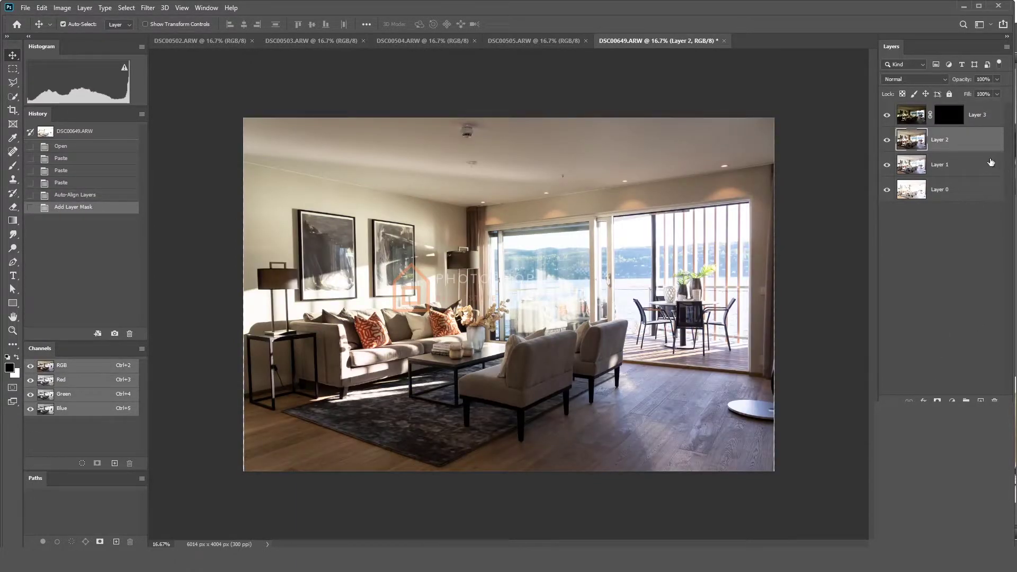
pyautogui.click(997, 78)
pyautogui.click(976, 92)
pyautogui.click(954, 167)
pyautogui.click(997, 79)
pyautogui.moveTo(978, 93); pyautogui.dragTo(976, 94)
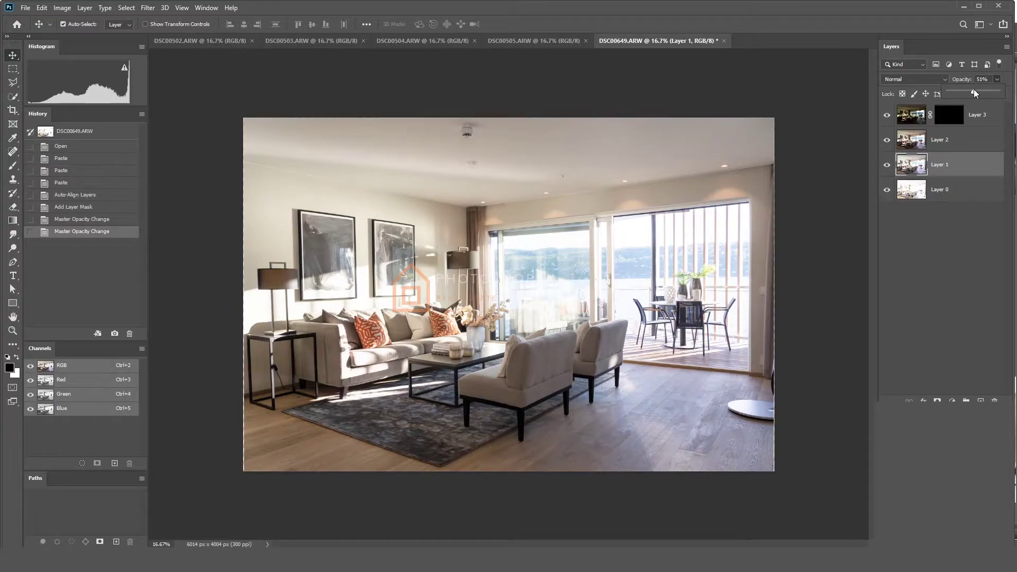
pyautogui.click(958, 140)
pyautogui.click(997, 79)
pyautogui.moveTo(978, 90); pyautogui.dragTo(984, 91)
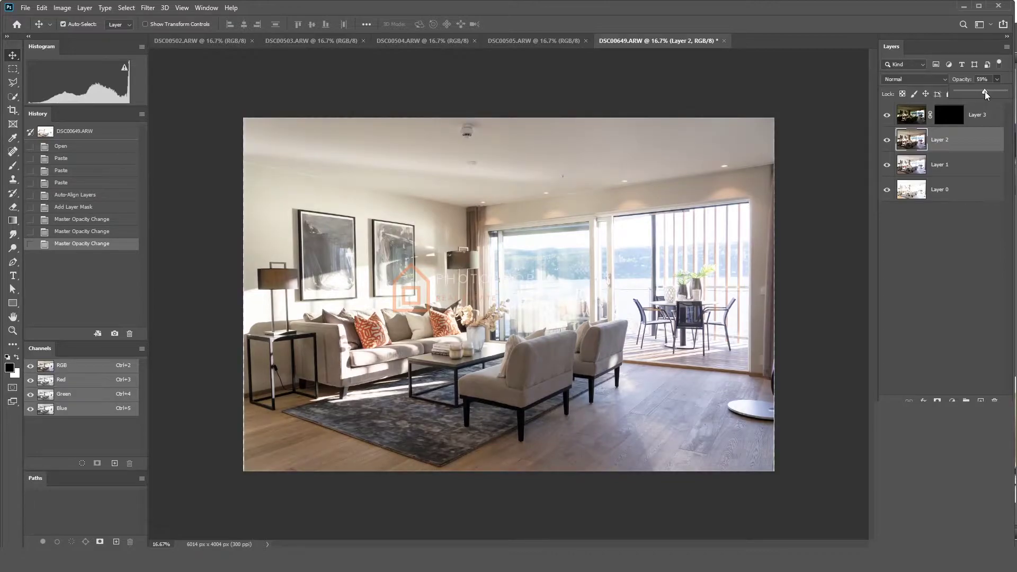
# Step: Compare the blend with Layer 2 and Layer 1 switched off in turn, and view Layer 3 with its mask temporarily disabled
pyautogui.click(886, 140)
pyautogui.click(887, 139)
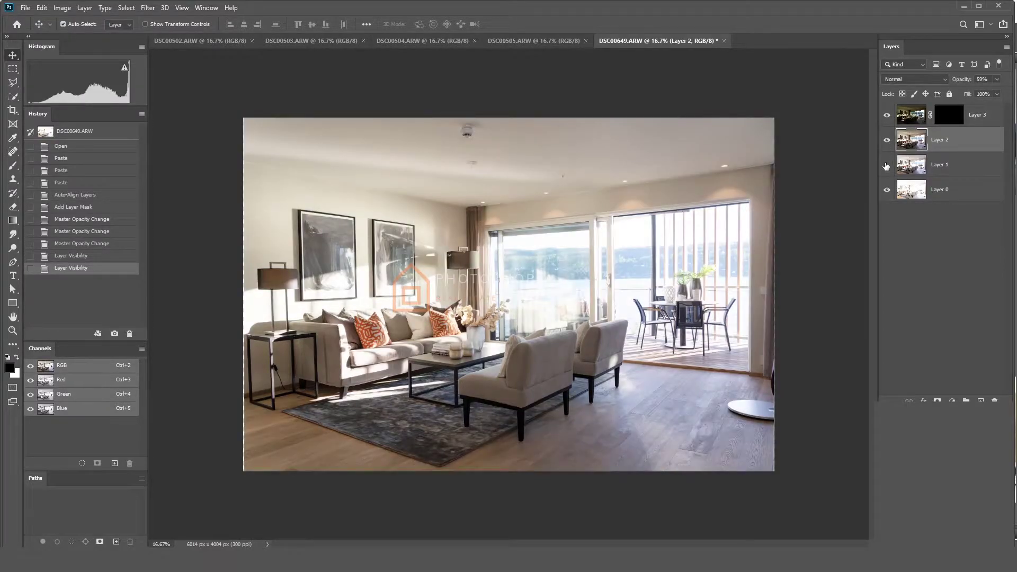
pyautogui.click(887, 165)
pyautogui.click(886, 164)
pyautogui.click(905, 289)
pyautogui.scroll(2, 483, 274)
pyautogui.scroll(-2, 438, 214)
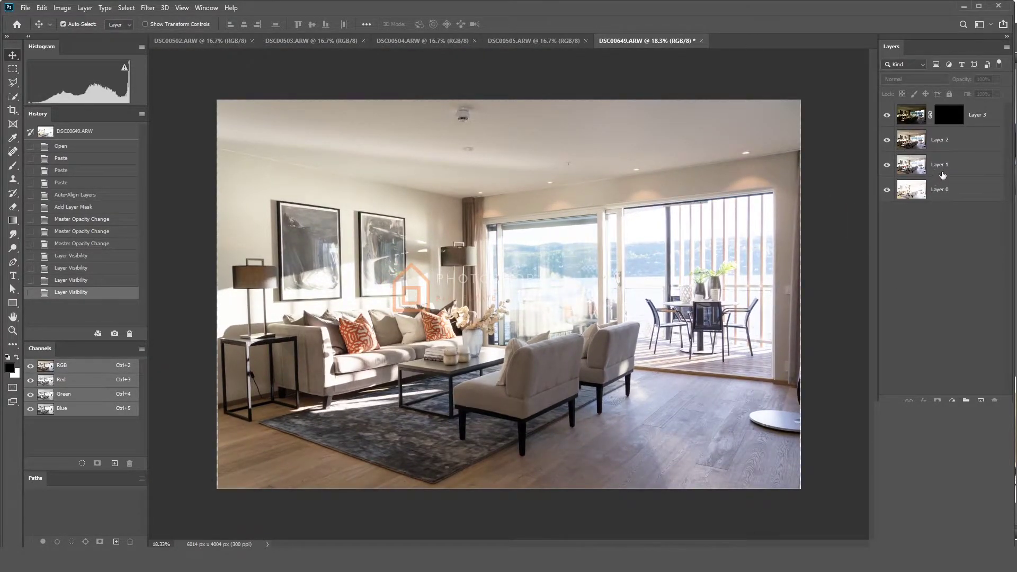
pyautogui.click(941, 119)
pyautogui.keyDown('shift'); pyautogui.click(941, 119); pyautogui.keyUp('shift')
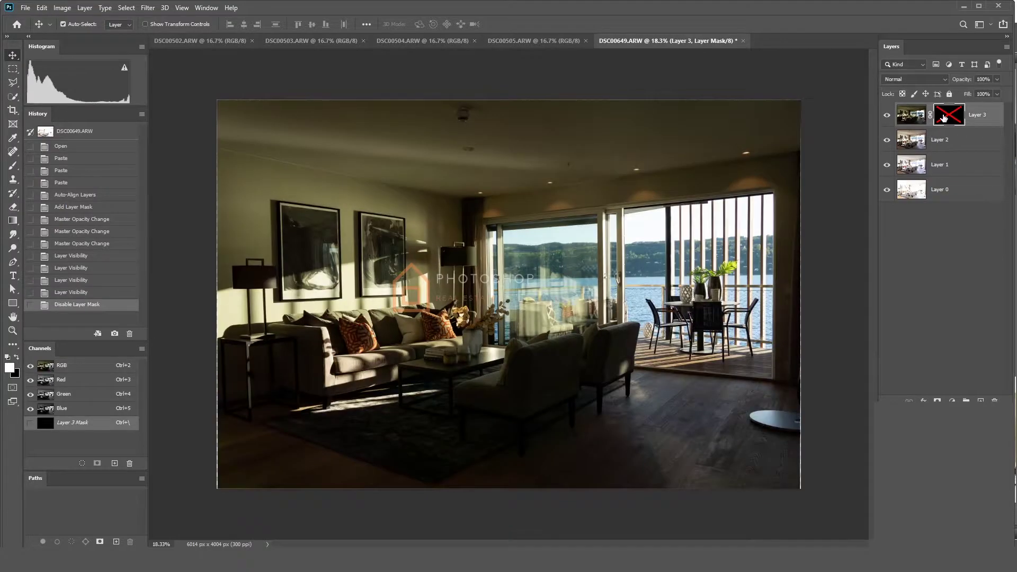
pyautogui.keyDown('shift'); pyautogui.click(940, 119); pyautogui.keyUp('shift')
# Step: Hide Layer 3 and merge the remaining visible exposure layers into one
pyautogui.click(887, 115)
pyautogui.click(969, 142)
pyautogui.hotkey('ctrl', 'shift', 'e')
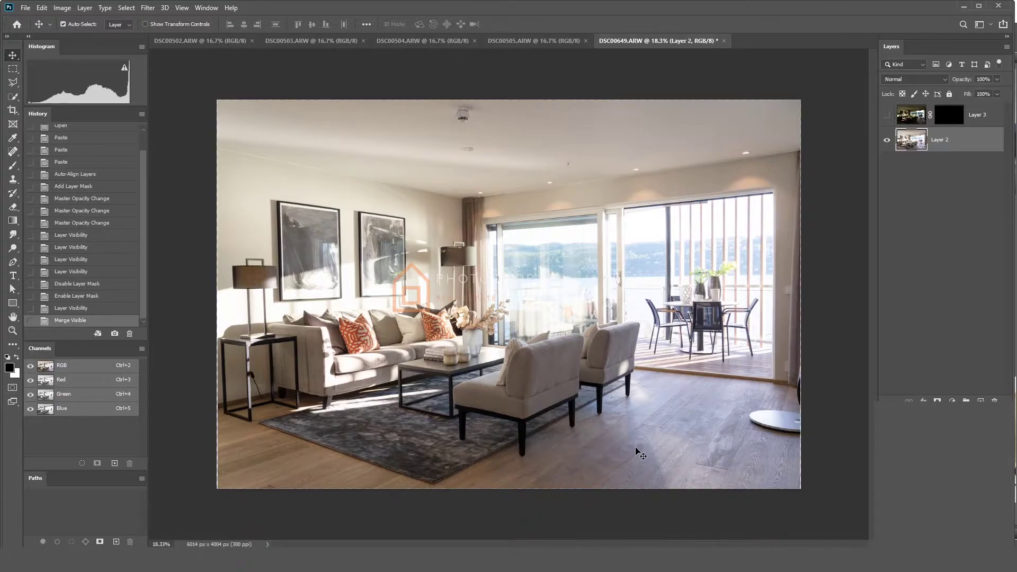
pyautogui.rightClick(747, 559)
pyautogui.click(747, 559)
pyautogui.press('w')
pyautogui.moveTo(579, 475); pyautogui.dragTo(639, 445)
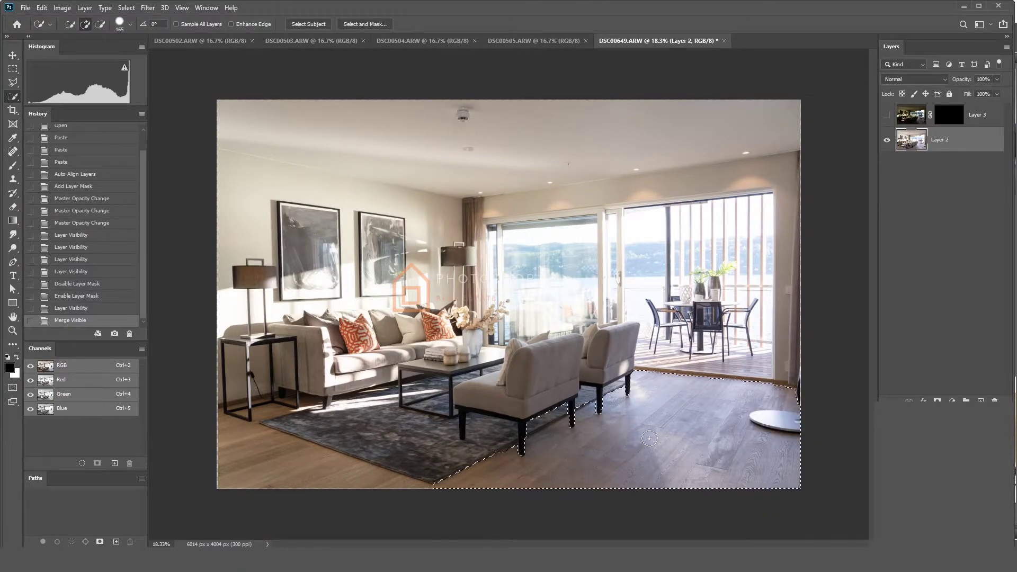
pyautogui.hotkey('ctrl', 'd')
# Step: Try a black-masked copy of Layer 2 with Hue/Saturation and Color Balance corrections, and delete that copy
pyautogui.hotkey('ctrl', 'j')
pyautogui.hotkey('ctrl', 'u')
pyautogui.press('Return')
pyautogui.hotkey('ctrl', 'b')
pyautogui.press('Return')
pyautogui.click(937, 401)
pyautogui.hotkey('ctrl', 'i')
pyautogui.press('b')
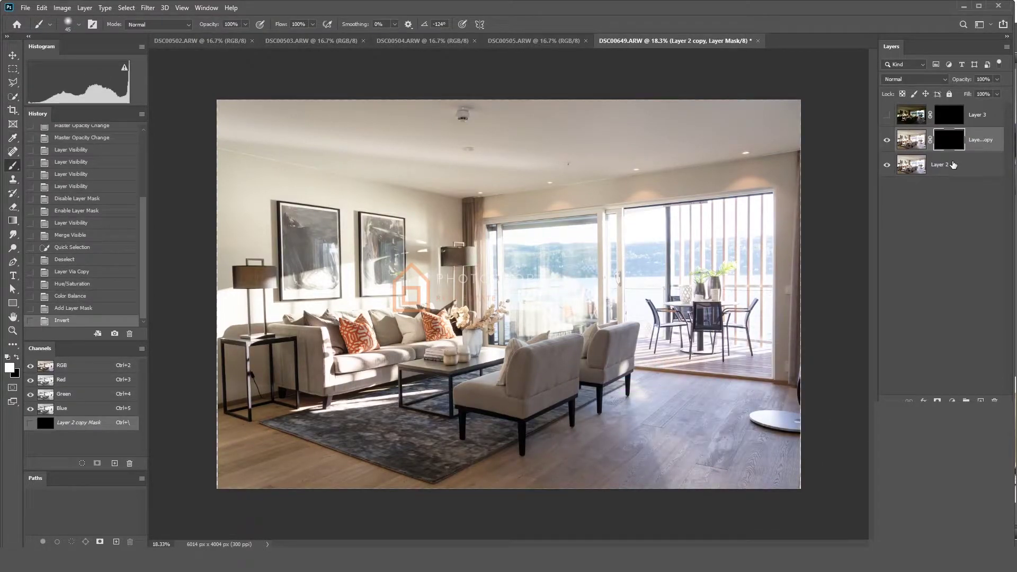
pyautogui.moveTo(988, 143); pyautogui.dragTo(994, 401)
# Step: Duplicate Layer 2 and apply the Camera Raw Filter with white balance sampled from the bluish floor, temperature +13 and tint -19
pyautogui.hotkey('ctrl', 'j')
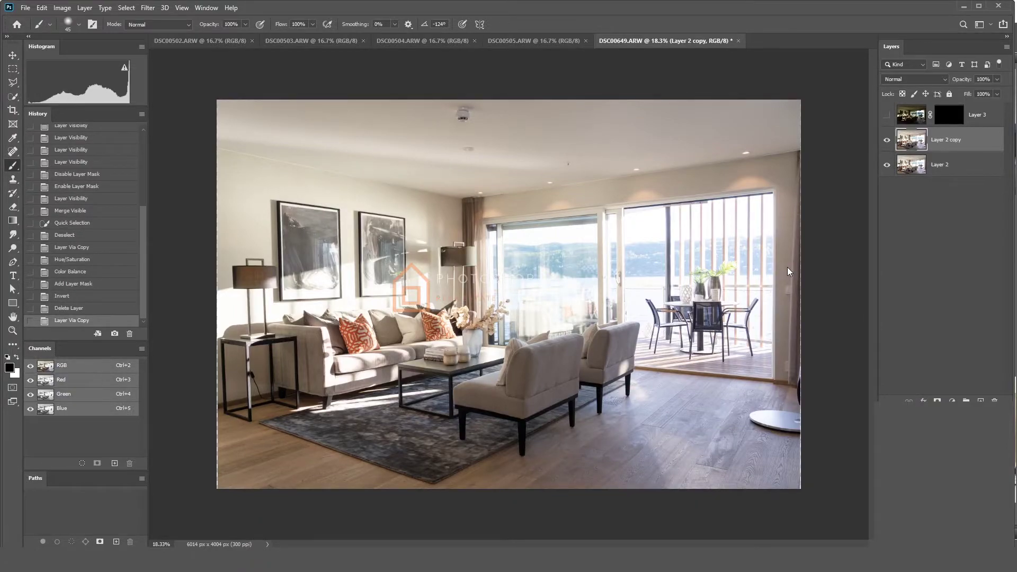
pyautogui.hotkey('ctrl', 'shift', 'a')
pyautogui.press('i')
pyautogui.click(700, 441)
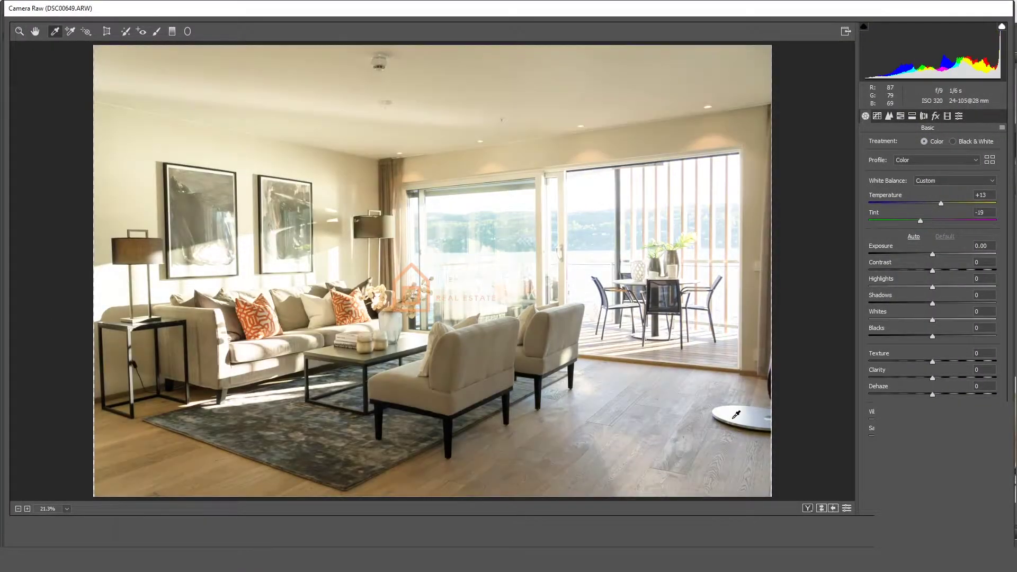
pyautogui.press('Return')
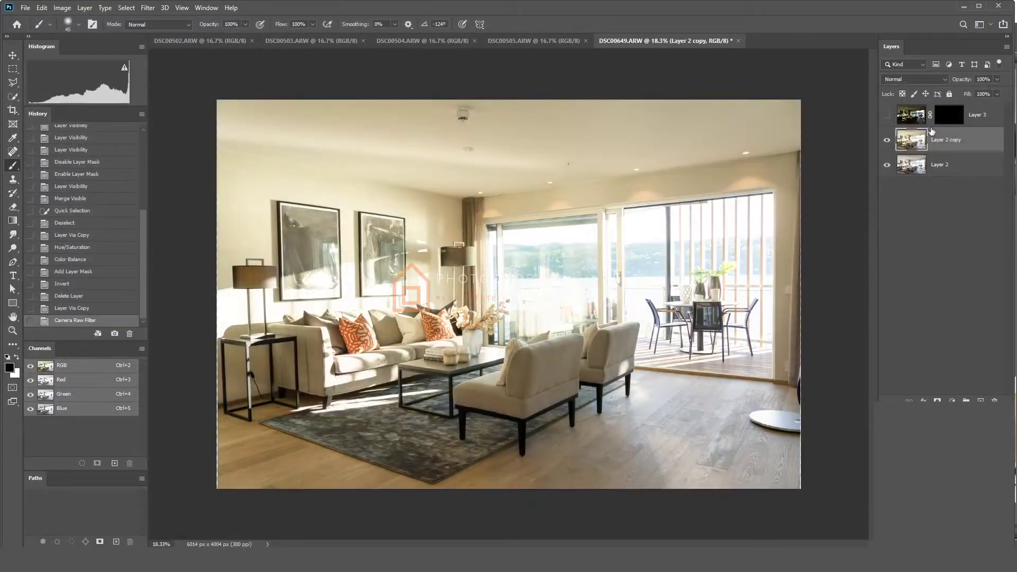
# Step: Set the warmed copy's blend mode to Color and hide it behind a black layer mask
pyautogui.click(927, 78)
pyautogui.click(903, 336)
pyautogui.keyDown('alt'); pyautogui.click(932, 400); pyautogui.keyUp('alt')
pyautogui.moveTo(578, 460); pyautogui.dragTo(679, 436)
pyautogui.hotkey('ctrl', 'z')
# Step: Select the wooden floor beside the chairs with Quick Selection and feather the selection edge
pyautogui.press('w')
pyautogui.moveTo(622, 450); pyautogui.dragTo(712, 427)
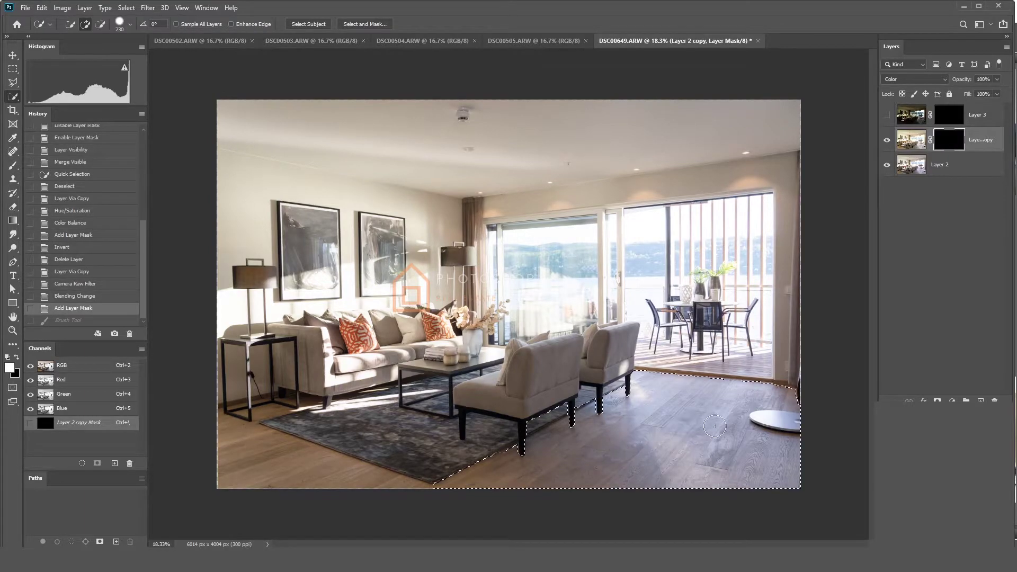
pyautogui.hotkey('shift', 'F6')
pyautogui.press('Return')
# Step: Paint the warmed layer into its mask over the selected floor with a 30% opacity brush, and deselect
pyautogui.press('b')
pyautogui.moveTo(679, 368); pyautogui.dragTo(829, 379)
pyautogui.moveTo(689, 388)
pyautogui.mouseDown()
pyautogui.moveTo(639, 422)
pyautogui.moveTo(794, 462)
pyautogui.moveTo(807, 442)
pyautogui.moveTo(717, 447)
pyautogui.moveTo(685, 490)
pyautogui.mouseUp()
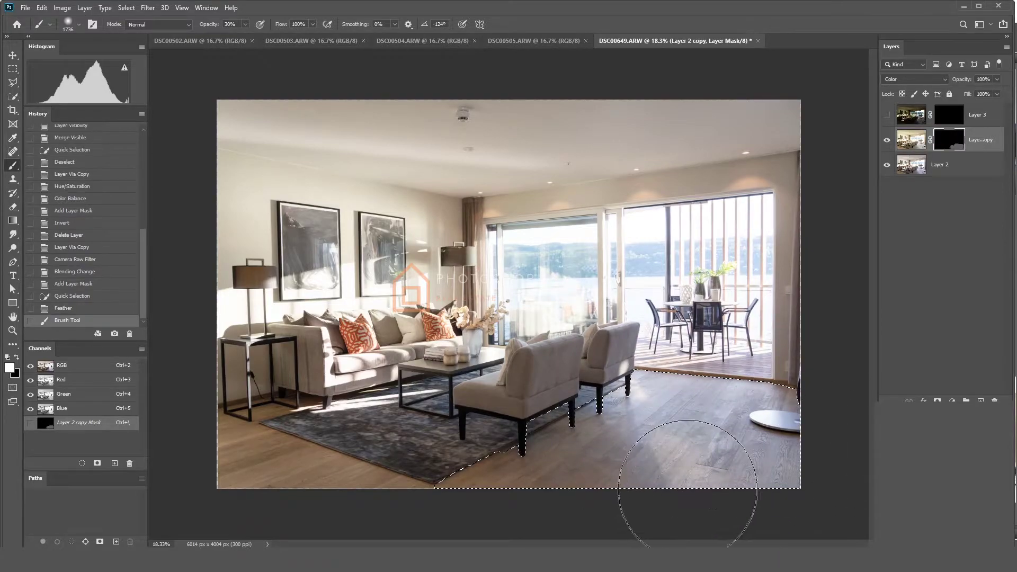
pyautogui.click(686, 490)
pyautogui.hotkey('ctrl', 'd')
# Step: Brush a masked copy corrected with Hue/Saturation and Color Balance onto the floor at 30% opacity, and merge the visible layers
pyautogui.press('F2')
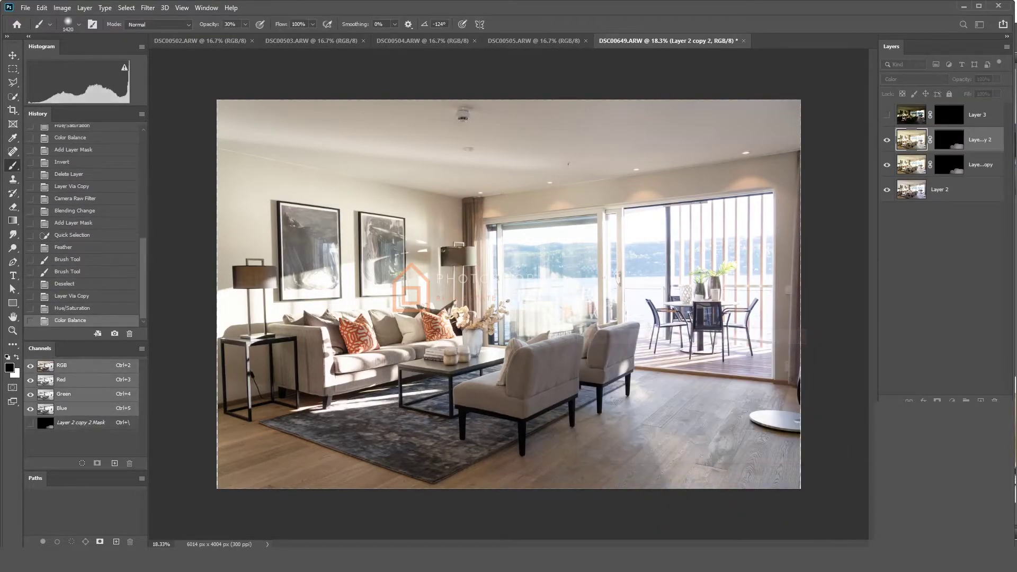
pyautogui.press('Return')
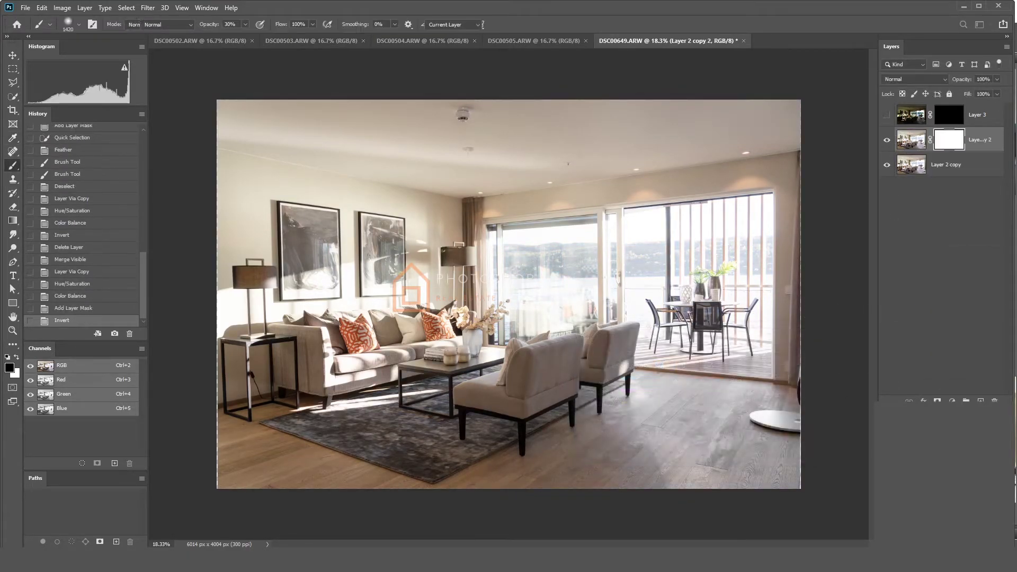
pyautogui.moveTo(720, 470)
pyautogui.mouseDown()
pyautogui.moveTo(688, 470)
pyautogui.moveTo(750, 411)
pyautogui.moveTo(706, 469)
pyautogui.moveTo(680, 403)
pyautogui.mouseUp()
pyautogui.hotkey('ctrl', 'shift', 'e')
# Step: Select the wooden floor beside the armchairs with Quick Selection and feather the selection edge
pyautogui.press('w')
pyautogui.moveTo(581, 471)
pyautogui.mouseDown()
pyautogui.moveTo(704, 429)
pyautogui.moveTo(665, 431)
pyautogui.mouseUp()
pyautogui.hotkey('shift', 'F6')
pyautogui.press('Return')
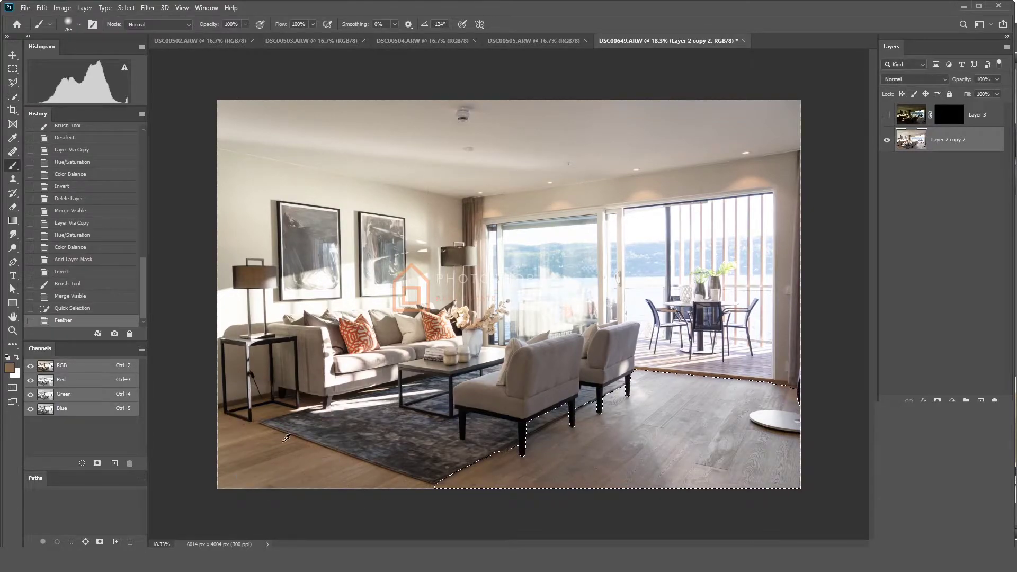
# Step: Paint a sampled floor colour over the selected floor with a Color-mode brush at 20% opacity, and deselect
pyautogui.keyDown('alt'); pyautogui.click(701, 434); pyautogui.keyUp('alt')
pyautogui.moveTo(659, 387)
pyautogui.mouseDown()
pyautogui.moveTo(748, 384)
pyautogui.moveTo(684, 419)
pyautogui.moveTo(716, 485)
pyautogui.moveTo(744, 459)
pyautogui.mouseUp()
pyautogui.hotkey('ctrl', 'z')
pyautogui.press('2')
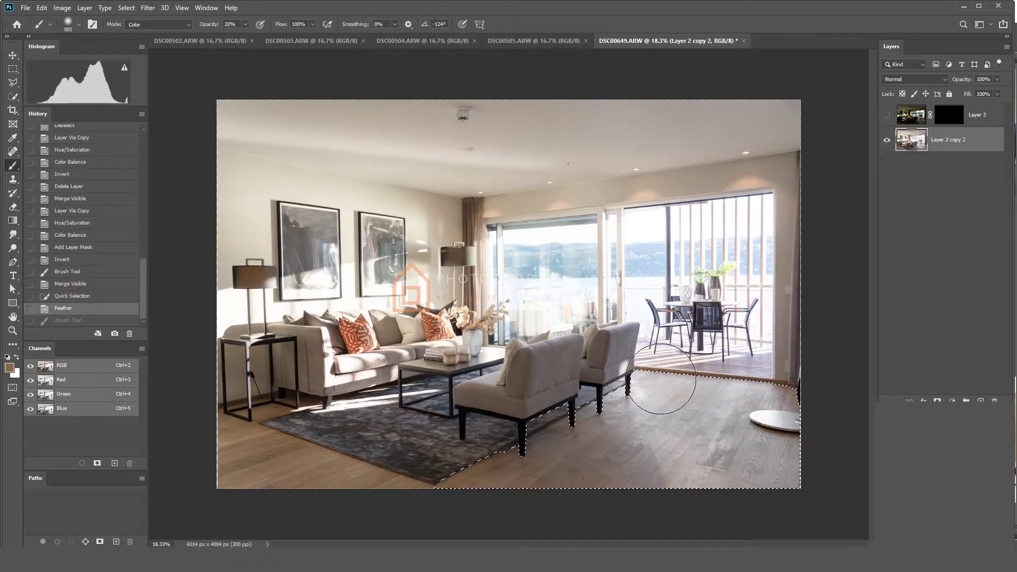
pyautogui.hotkey('ctrl', 'shift', 'z')
pyautogui.hotkey('ctrl', 'd')
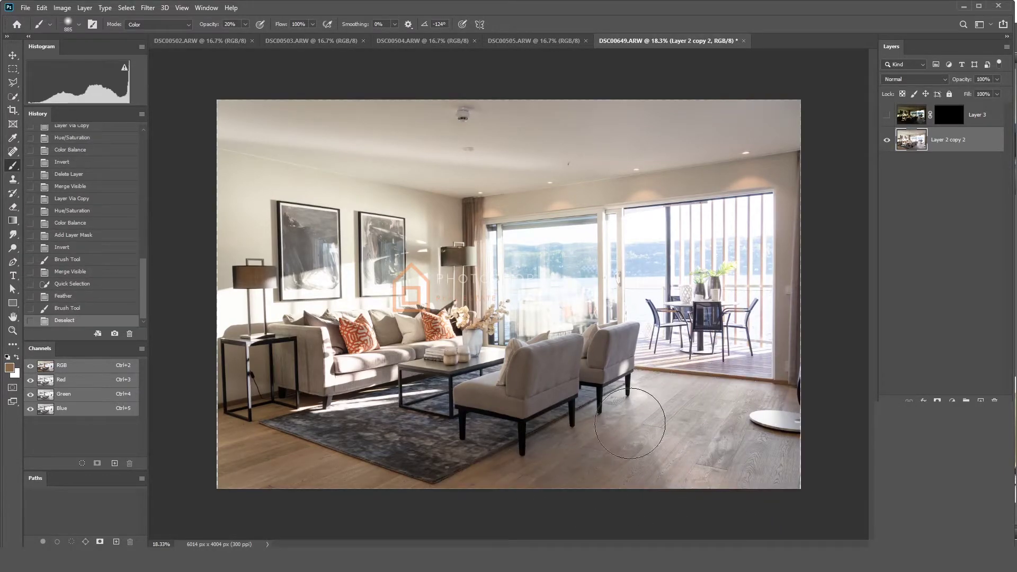
pyautogui.press('w')
pyautogui.moveTo(420, 152); pyautogui.dragTo(587, 133)
pyautogui.moveTo(728, 214); pyautogui.dragTo(690, 227)
pyautogui.hotkey('ctrl', 'd')
pyautogui.press('b')
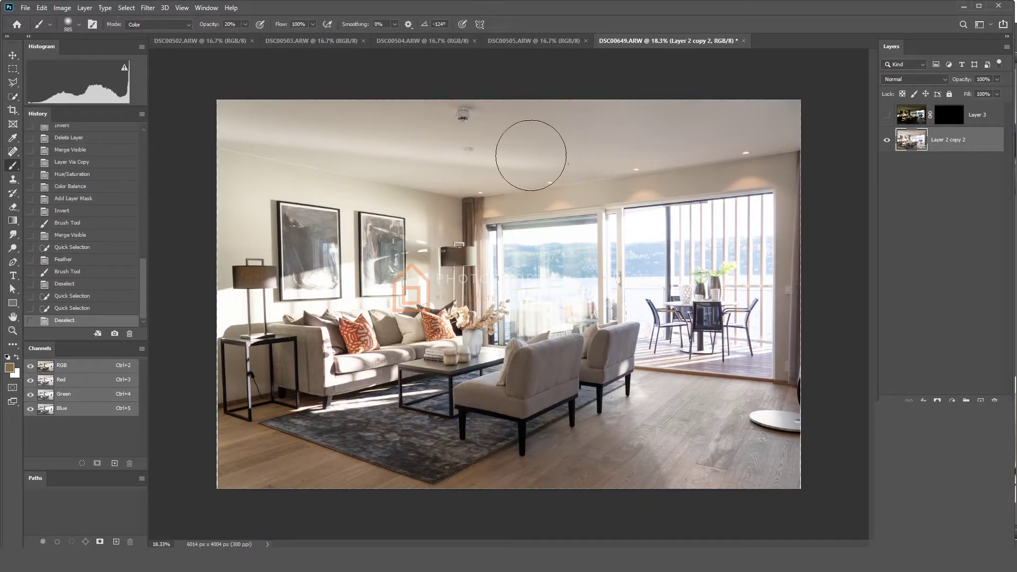
pyautogui.press('p')
pyautogui.scroll(5, 345, 151)
pyautogui.moveTo(339, 158); pyautogui.dragTo(567, 218)
pyautogui.scroll(-5, 567, 218)
# Step: Duplicate the merged layer, apply the Camera Raw Filter to the copy, and hide it behind a black layer mask
pyautogui.hotkey('ctrl', 'j')
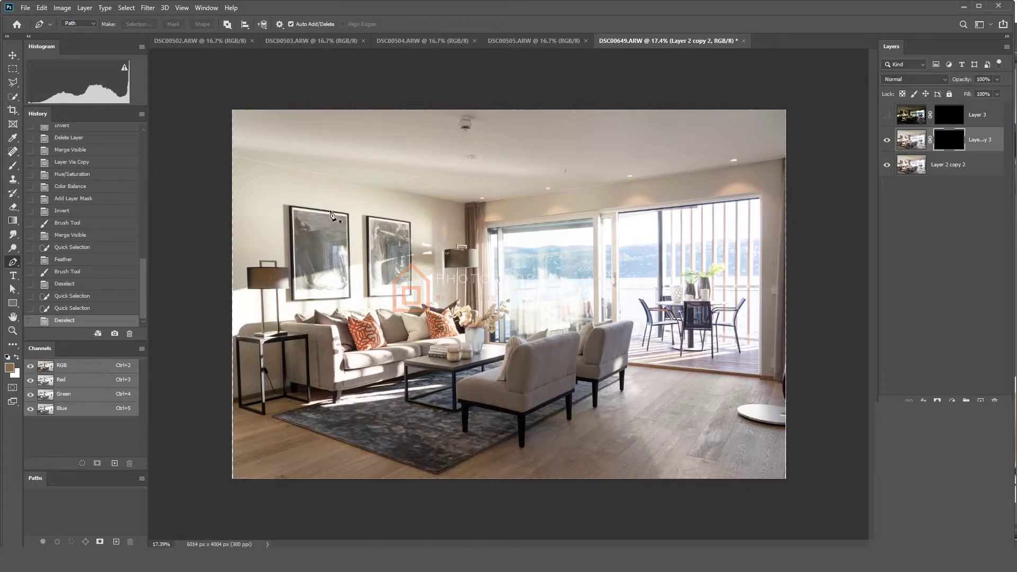
pyautogui.press('b')
pyautogui.press('d')
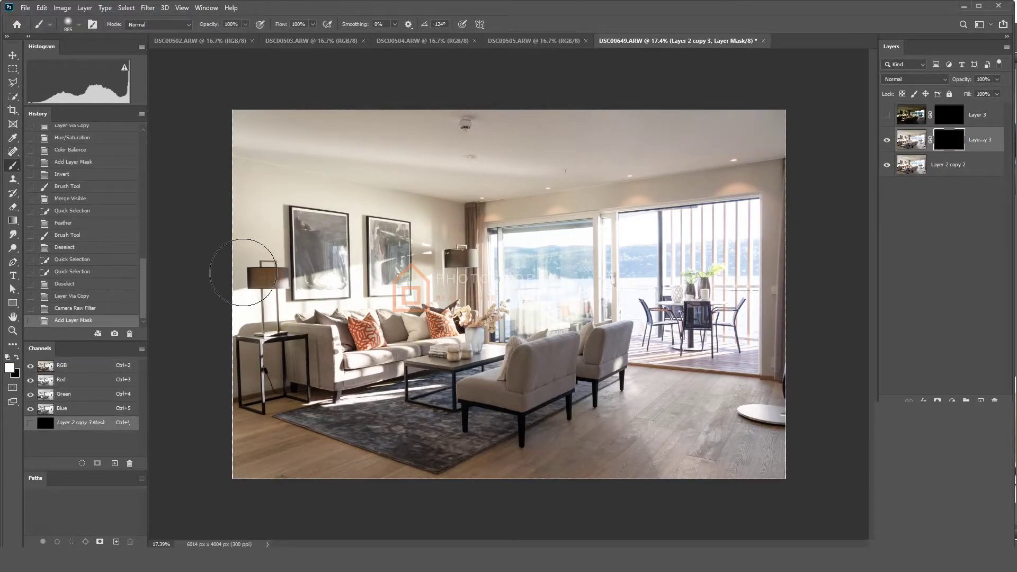
# Step: Paint the filtered copy in over the walls, pictures, curtain and front armchair at 100% opacity, and merge the visible layers
pyautogui.moveTo(339, 201)
pyautogui.mouseDown()
pyautogui.moveTo(407, 219)
pyautogui.moveTo(402, 233)
pyautogui.mouseUp()
pyautogui.click(402, 274)
pyautogui.moveTo(244, 283); pyautogui.dragTo(288, 241)
pyautogui.moveTo(292, 152)
pyautogui.mouseDown()
pyautogui.moveTo(316, 173)
pyautogui.moveTo(462, 160)
pyautogui.mouseUp()
pyautogui.keyDown('alt'); pyautogui.rightClick(352, 159); pyautogui.keyUp('alt')
pyautogui.keyDown('alt'); pyautogui.rightClick(511, 188); pyautogui.keyUp('alt')
pyautogui.moveTo(511, 188)
pyautogui.mouseDown()
pyautogui.moveTo(622, 181)
pyautogui.moveTo(490, 195)
pyautogui.mouseUp()
pyautogui.keyDown('alt'); pyautogui.rightClick(538, 203); pyautogui.keyUp('alt')
pyautogui.keyDown('alt'); pyautogui.rightClick(570, 368); pyautogui.keyUp('alt')
pyautogui.moveTo(512, 395); pyautogui.dragTo(563, 365)
pyautogui.hotkey('ctrl', 'shift', 'e')
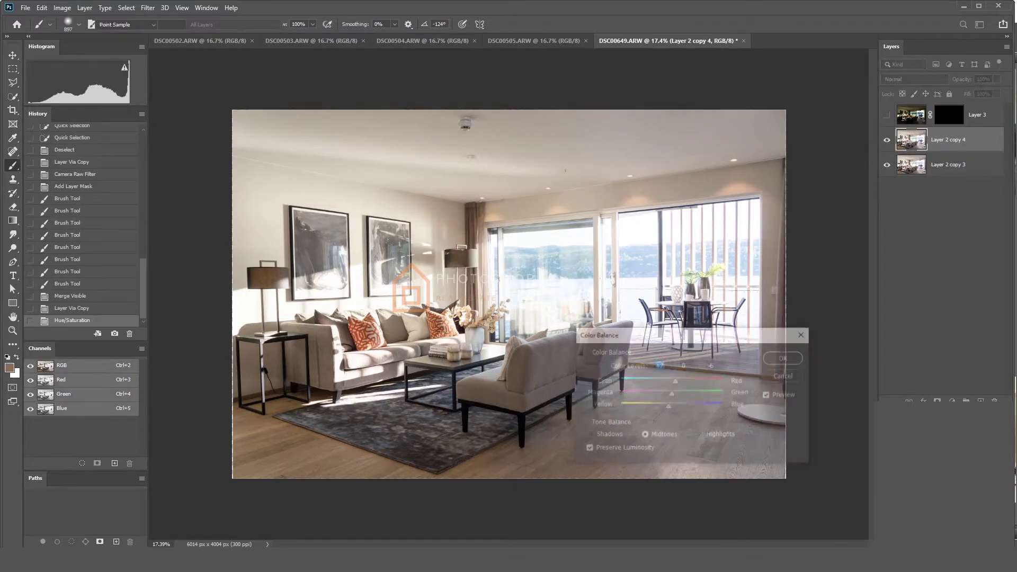
# Step: Add a black-masked copy corrected with Hue/Saturation and Color Balance, and make a feathered Quick Selection of the two armchairs
pyautogui.moveTo(590, 355); pyautogui.dragTo(594, 354)
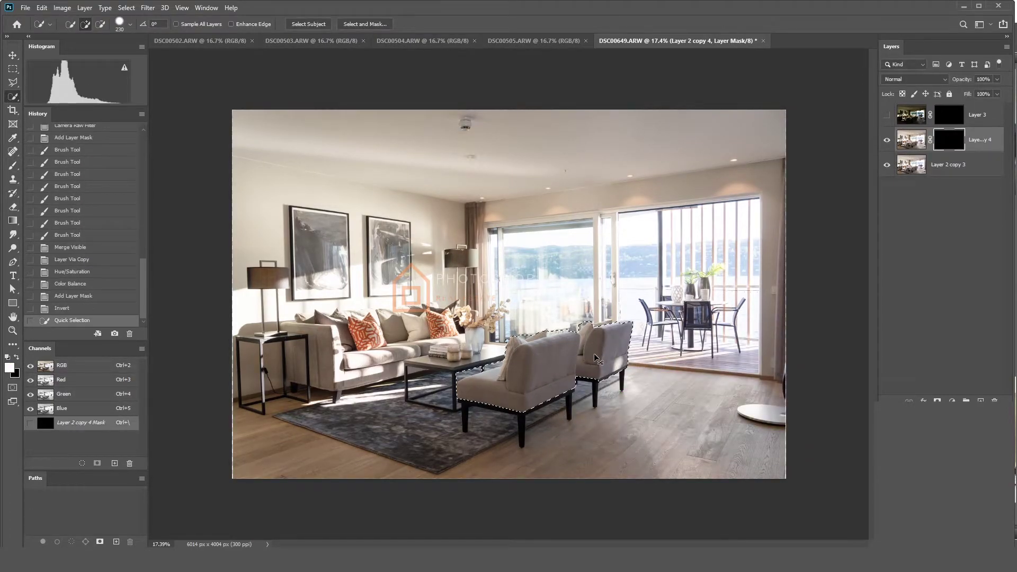
pyautogui.hotkey('shift', 'F6')
pyautogui.press('Return')
# Step: Paint the correction into the mask over both armchairs, deselect, and compare the result with the mask off and on
pyautogui.press('b')
pyautogui.keyDown('alt'); pyautogui.rightClick(594, 348); pyautogui.keyUp('alt')
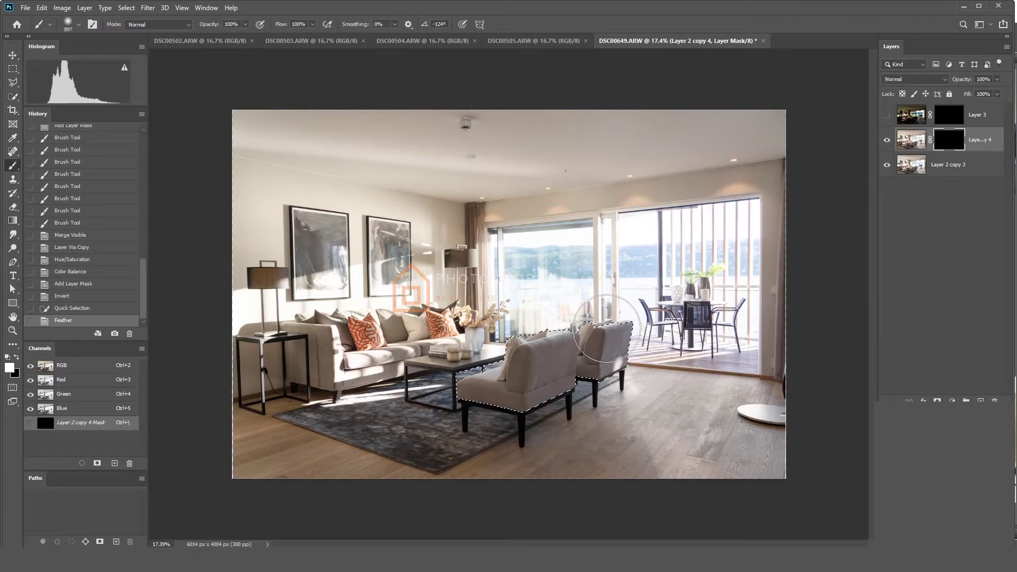
pyautogui.click(527, 416)
pyautogui.hotkey('ctrl', 'd')
pyautogui.keyDown('alt'); pyautogui.rightClick(604, 316); pyautogui.keyUp('alt')
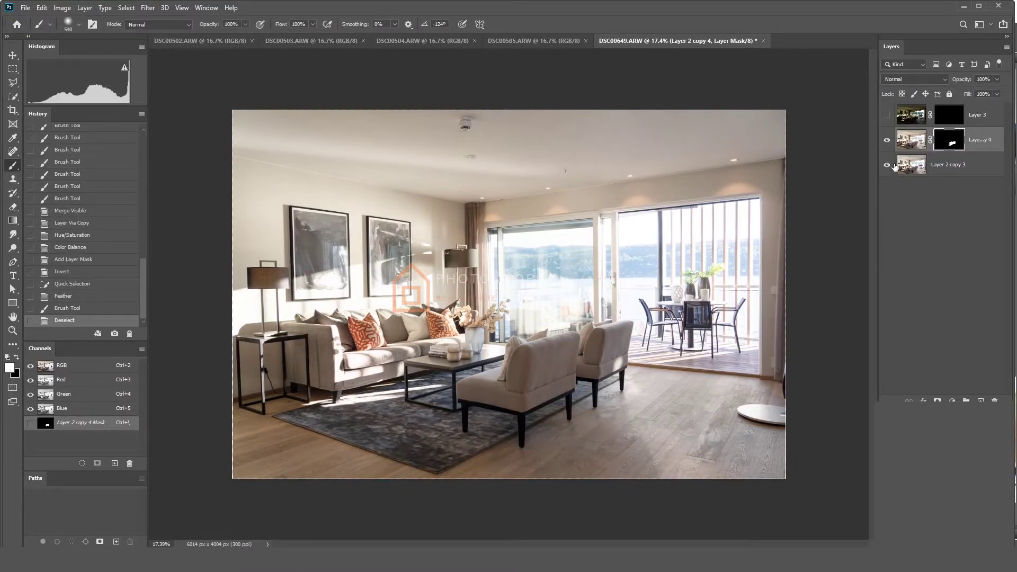
pyautogui.keyDown('shift'); pyautogui.click(935, 141); pyautogui.keyUp('shift')
pyautogui.keyDown('shift'); pyautogui.click(935, 141); pyautogui.keyUp('shift')
pyautogui.keyDown('shift'); pyautogui.click(934, 141); pyautogui.keyUp('shift')
pyautogui.keyDown('shift'); pyautogui.click(935, 141); pyautogui.keyUp('shift')
# Step: Brush the correction onto the wall by the table lamp and beside the pictures at 30% opacity, and merge the visible layers
pyautogui.keyDown('alt'); pyautogui.rightClick(307, 334); pyautogui.keyUp('alt')
pyautogui.keyDown('alt'); pyautogui.rightClick(309, 314); pyautogui.keyUp('alt')
pyautogui.moveTo(258, 360)
pyautogui.mouseDown()
pyautogui.moveTo(229, 272)
pyautogui.moveTo(242, 213)
pyautogui.mouseUp()
pyautogui.keyDown('alt'); pyautogui.rightClick(435, 284); pyautogui.keyUp('alt')
pyautogui.click(441, 277)
pyautogui.hotkey('ctrl', 'shift', 'e')
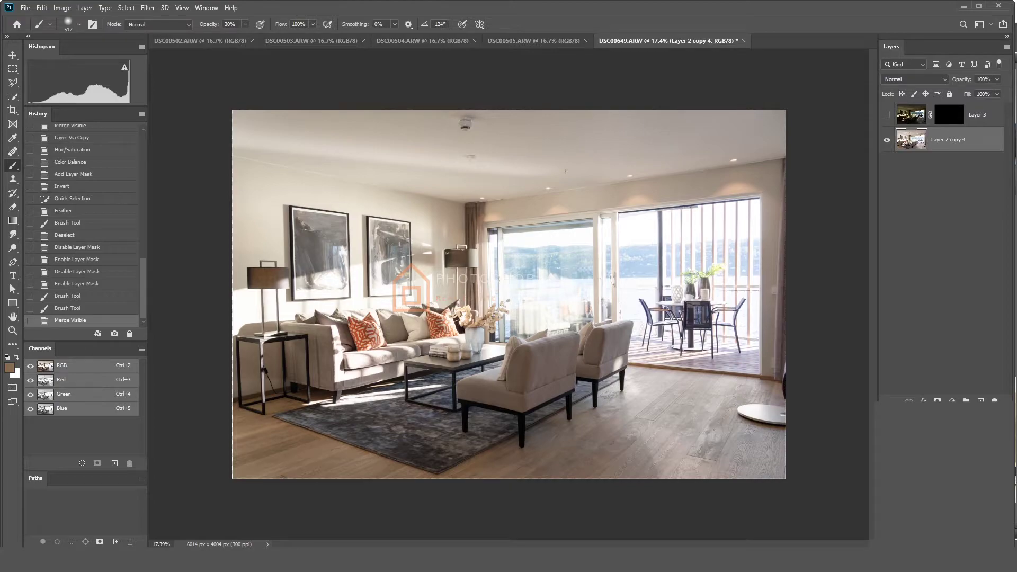
# Step: Brush a masked Hue/Saturation adjustment over the wall above the windows and the curtains at 30% opacity, and merge the visible layers
pyautogui.hotkey('ctrl', 'j')
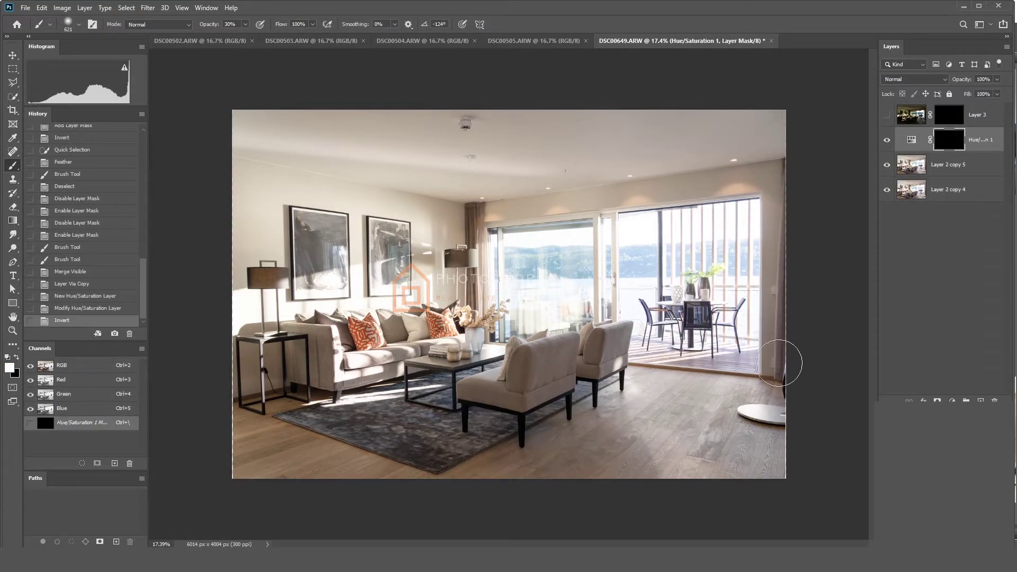
pyautogui.moveTo(768, 187); pyautogui.dragTo(765, 184)
pyautogui.moveTo(755, 182); pyautogui.dragTo(574, 196)
pyautogui.moveTo(472, 224); pyautogui.dragTo(470, 311)
pyautogui.hotkey('ctrl', 'shift', 'e')
# Step: Start a Pen path along the line where the ceiling meets the wall with the pictures
pyautogui.scroll(9, 279, 182)
pyautogui.press('p')
pyautogui.moveTo(302, 142); pyautogui.dragTo(377, 195)
pyautogui.scroll(4, 377, 196)
pyautogui.click(415, 220)
pyautogui.hscroll(-5, 415, 238)
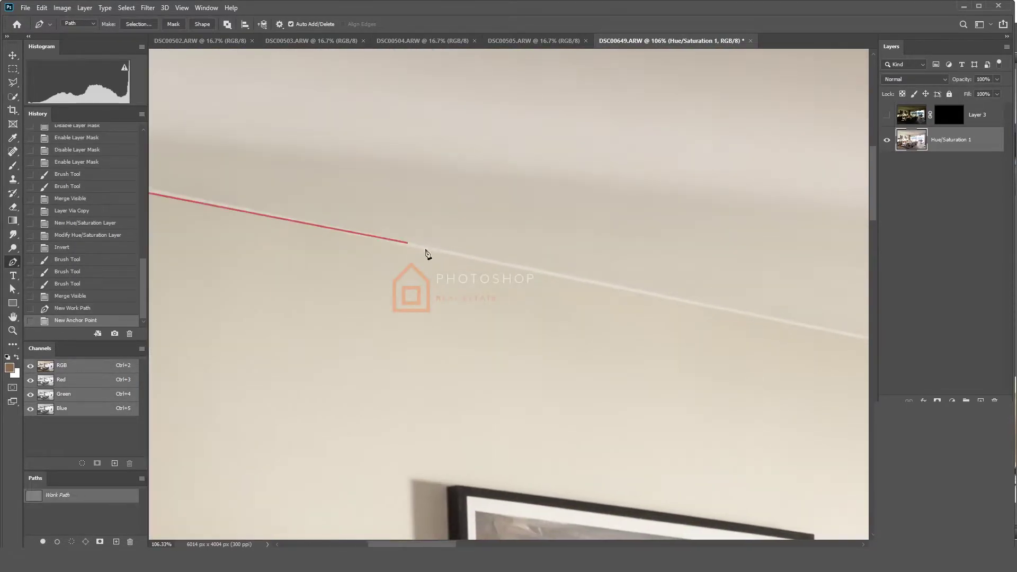
pyautogui.hscroll(5, 518, 268)
pyautogui.click(583, 331)
pyautogui.moveTo(583, 332); pyautogui.dragTo(592, 333)
# Step: Continue the path around the top of the curtain and onto the ceiling edge above the window
pyautogui.moveTo(763, 375); pyautogui.dragTo(460, 332)
pyautogui.scroll(3, 551, 339)
pyautogui.click(552, 341)
pyautogui.click(570, 339)
pyautogui.click(582, 337)
pyautogui.click(650, 331)
pyautogui.click(677, 328)
pyautogui.click(690, 326)
pyautogui.scroll(-3, 736, 324)
pyautogui.click(827, 310)
pyautogui.moveTo(854, 286); pyautogui.dragTo(249, 337)
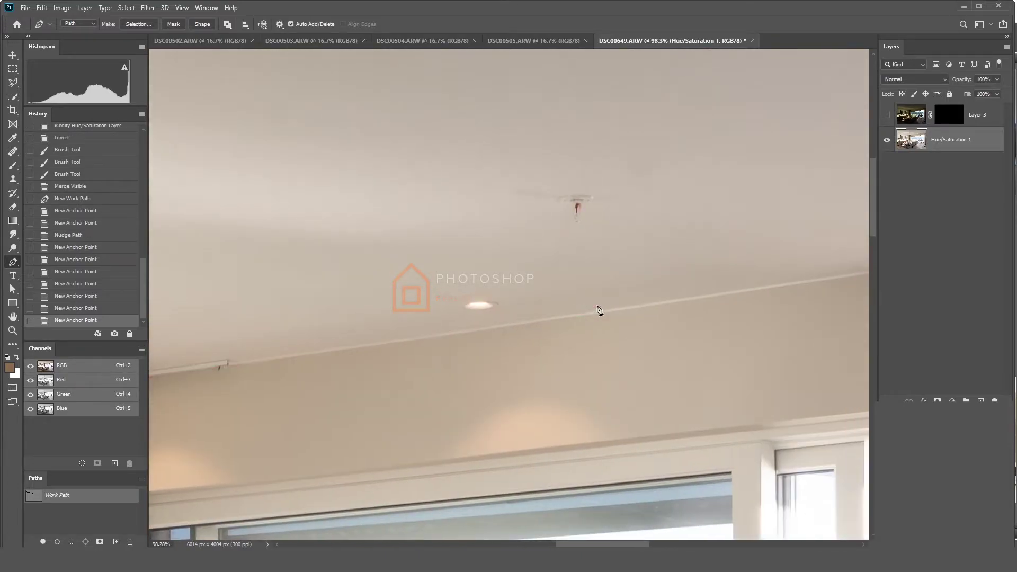
# Step: Extend the path along the ceiling edge above the windows to the photo's right border
pyautogui.press('Down')
pyautogui.click(603, 313)
pyautogui.scroll(-3, 603, 314)
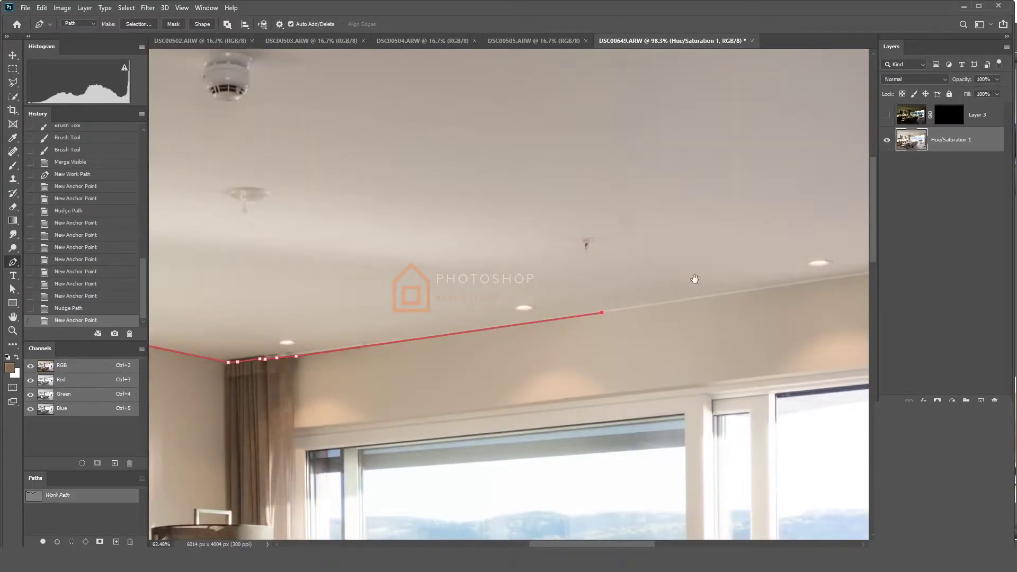
pyautogui.moveTo(694, 278); pyautogui.dragTo(279, 298)
pyautogui.click(684, 264)
pyautogui.scroll(-3, 684, 265)
pyautogui.scroll(2, 551, 271)
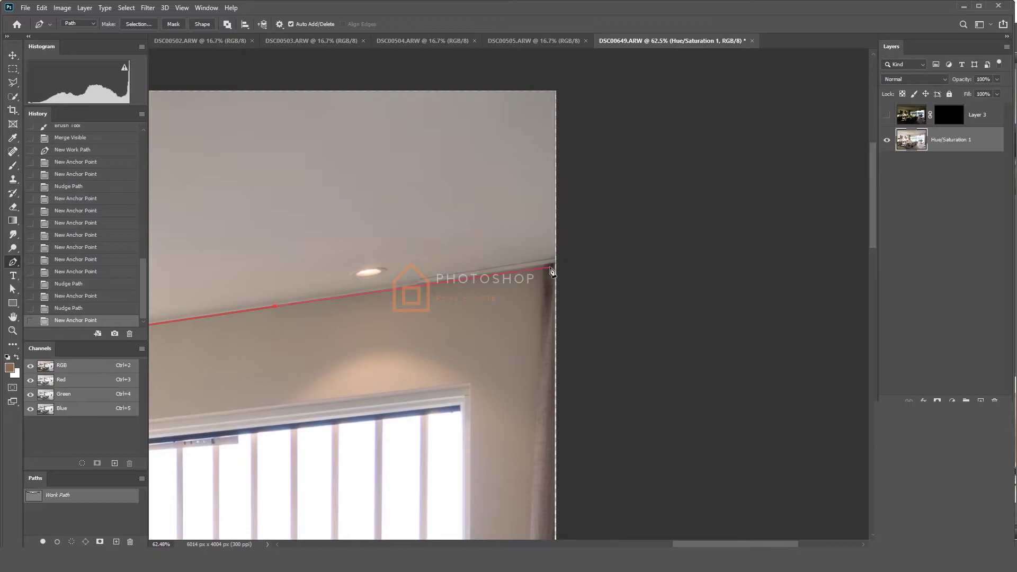
pyautogui.click(558, 263)
# Step: Close the path around the ceiling, convert it to a selection, and feather the selection edge
pyautogui.scroll(-7, 572, 263)
pyautogui.click(817, 134)
pyautogui.moveTo(661, 103); pyautogui.dragTo(533, 99)
pyautogui.moveTo(344, 110); pyautogui.dragTo(270, 133)
pyautogui.hotkey('ctrl', 'Return')
pyautogui.hotkey('shift', 'F6')
pyautogui.press('Return')
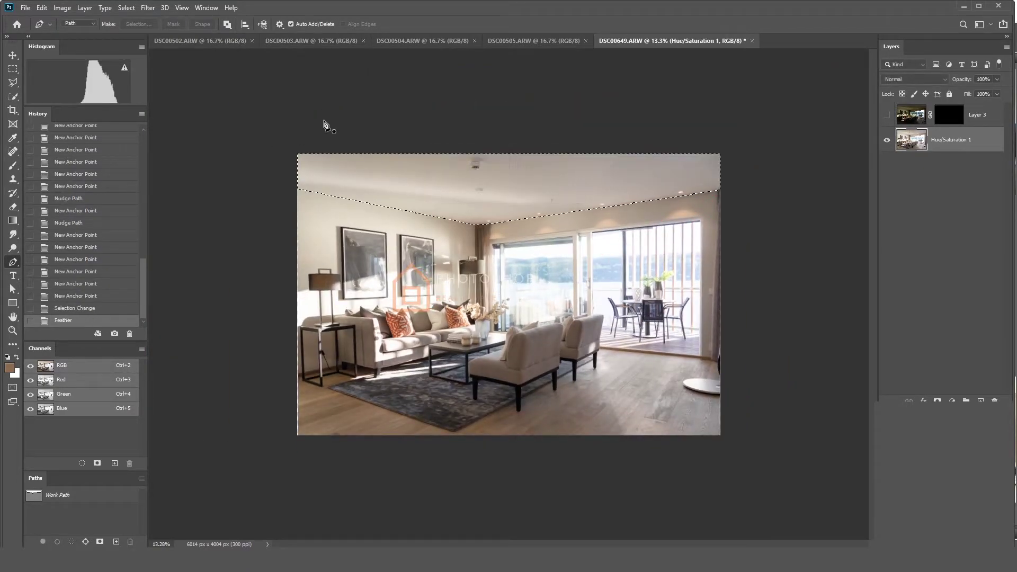
# Step: Neutralize the selected ceiling by painting black with a Color-mode brush at 30% opacity, keeping the selection active
pyautogui.press('b')
pyautogui.hotkey('shift', 'alt', 'c')
pyautogui.press('d')
pyautogui.moveTo(362, 148)
pyautogui.mouseDown()
pyautogui.moveTo(424, 146)
pyautogui.moveTo(454, 159)
pyautogui.moveTo(317, 159)
pyautogui.moveTo(375, 159)
pyautogui.mouseUp()
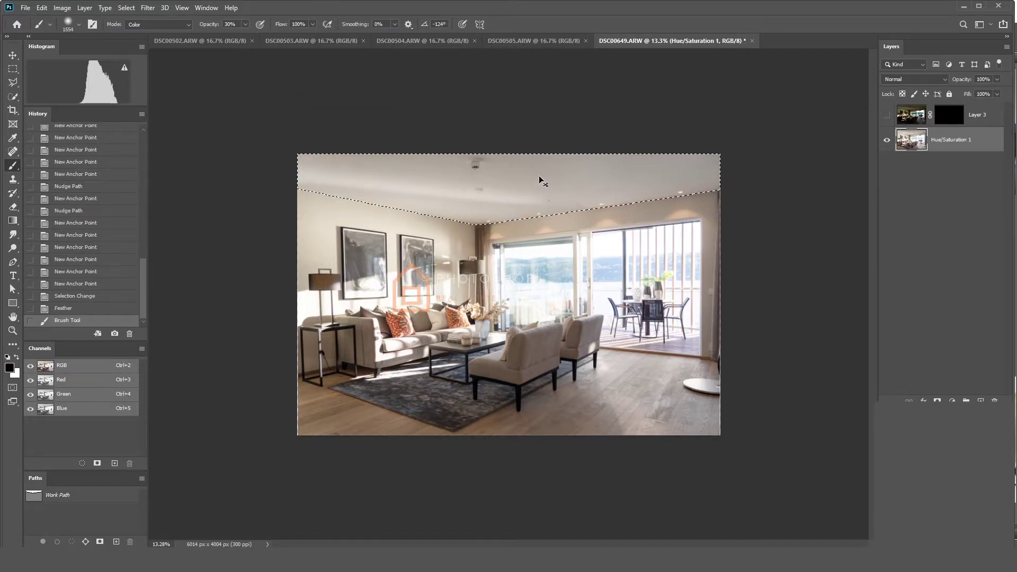
pyautogui.hotkey('ctrl', 'd')
pyautogui.scroll(-1, 532, 200)
pyautogui.hotkey('ctrl', 'z')
# Step: Go over the selected ceiling again with the black Color-mode brush at 10% opacity
pyautogui.moveTo(423, 193); pyautogui.dragTo(416, 193)
pyautogui.press('1')
pyautogui.moveTo(355, 141)
pyautogui.mouseDown()
pyautogui.moveTo(561, 140)
pyautogui.moveTo(382, 235)
pyautogui.mouseUp()
pyautogui.hotkey('ctrl', 'd')
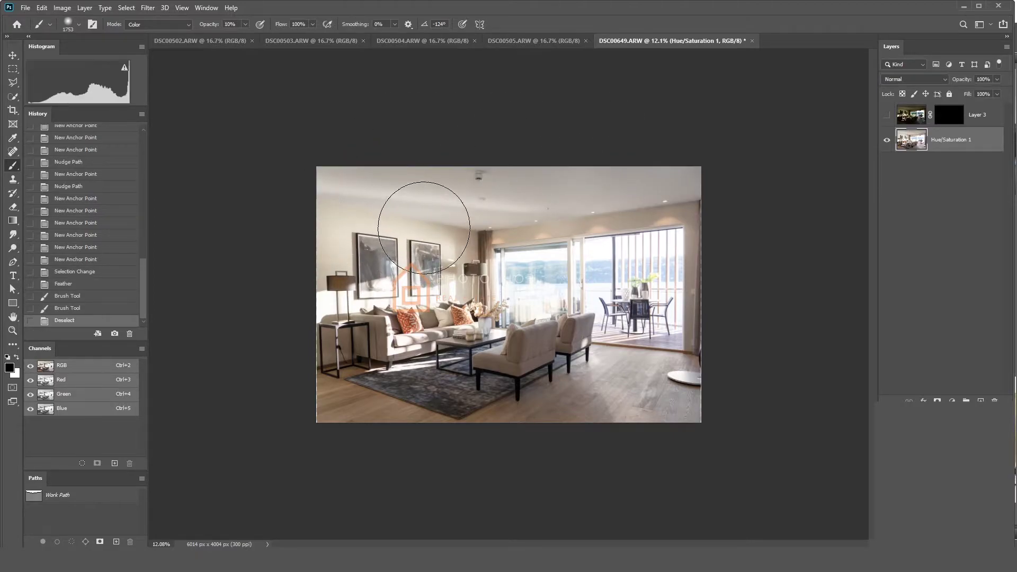
pyautogui.hotkey('ctrl', 'z')
# Step: Invert the selection, paint a sampled wall colour along the upper walls in Color mode at 30% opacity, and deselect
pyautogui.hotkey('ctrl', 'shift', 'i')
pyautogui.keyDown('alt'); pyautogui.click(452, 229); pyautogui.keyUp('alt')
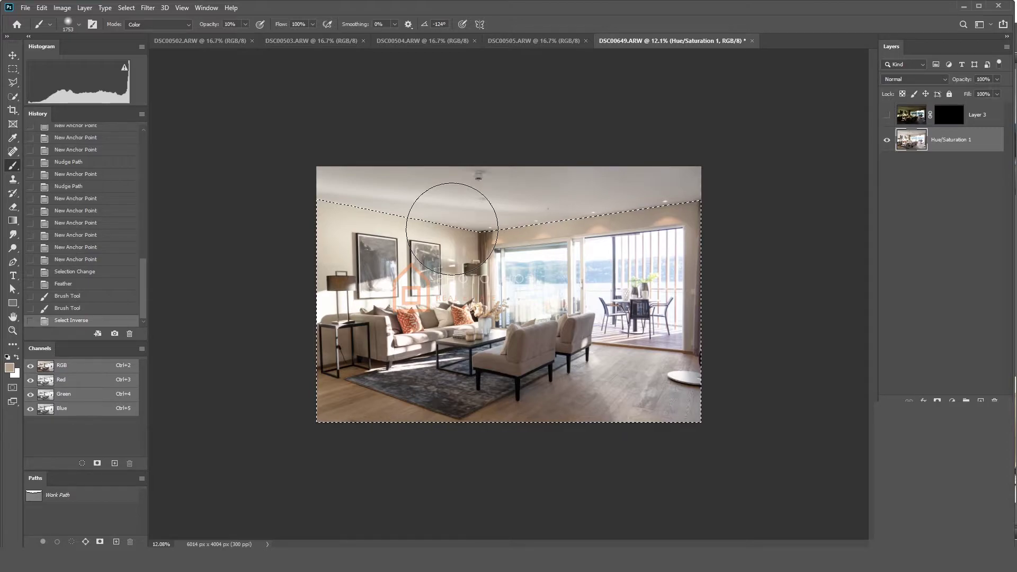
pyautogui.moveTo(418, 212); pyautogui.dragTo(376, 201)
pyautogui.press('3')
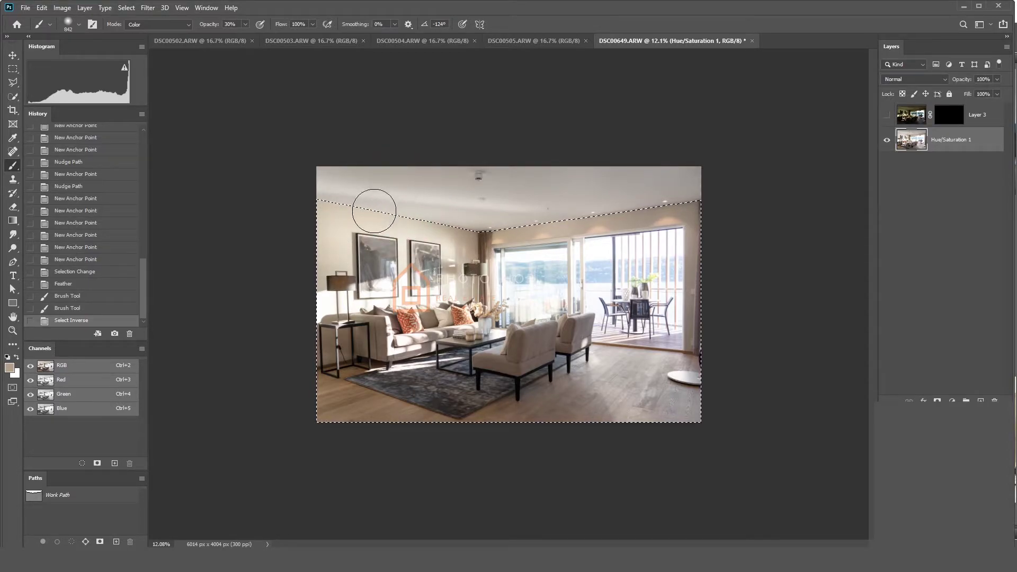
pyautogui.moveTo(364, 193); pyautogui.dragTo(479, 222)
pyautogui.moveTo(549, 217)
pyautogui.mouseDown()
pyautogui.moveTo(539, 218)
pyautogui.moveTo(624, 206)
pyautogui.mouseUp()
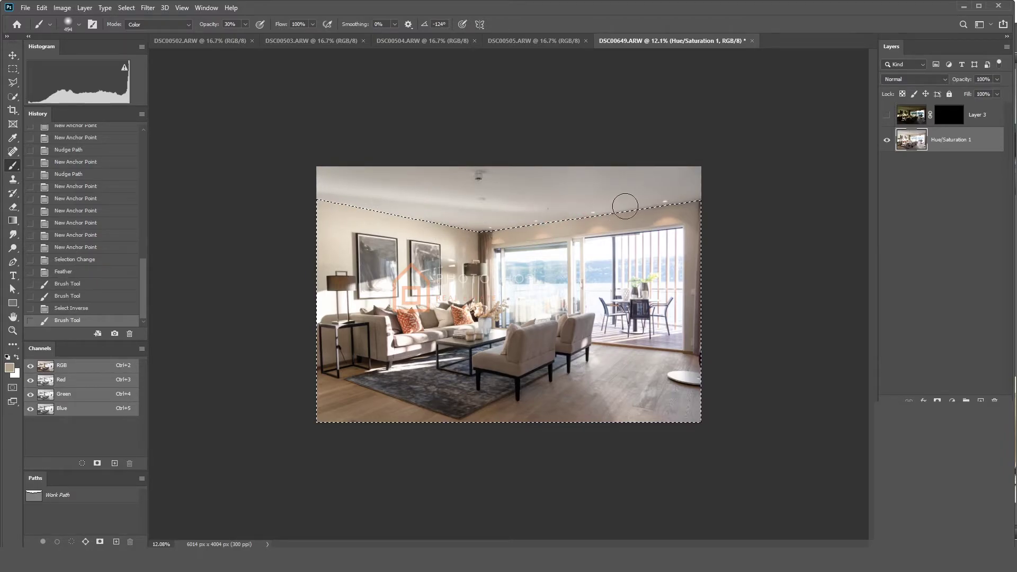
pyautogui.hotkey('ctrl', 'd')
# Step: Show Layer 3 and disable its layer mask to display the darker window exposure
pyautogui.hotkey('ctrl', '+')
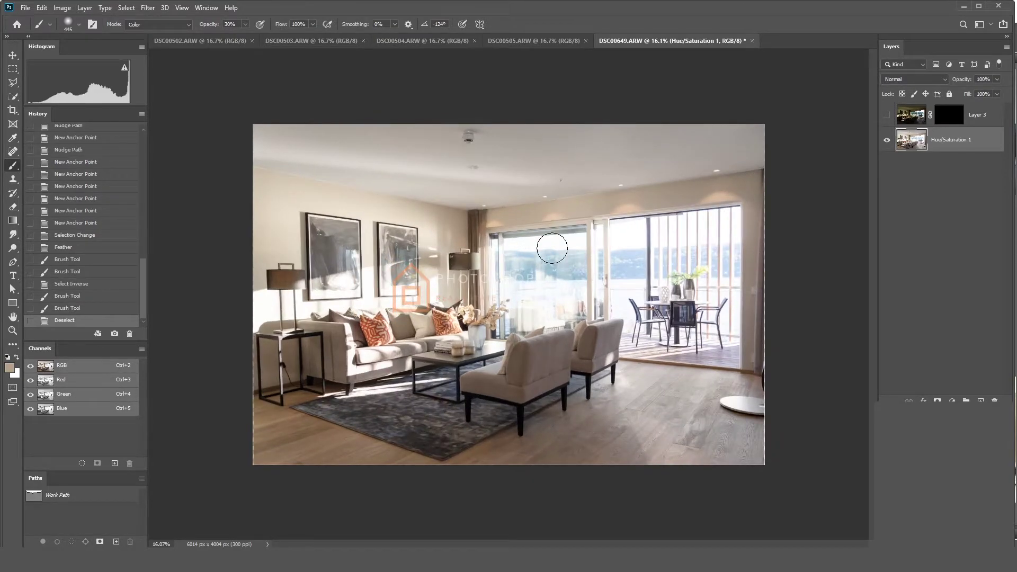
pyautogui.click(887, 115)
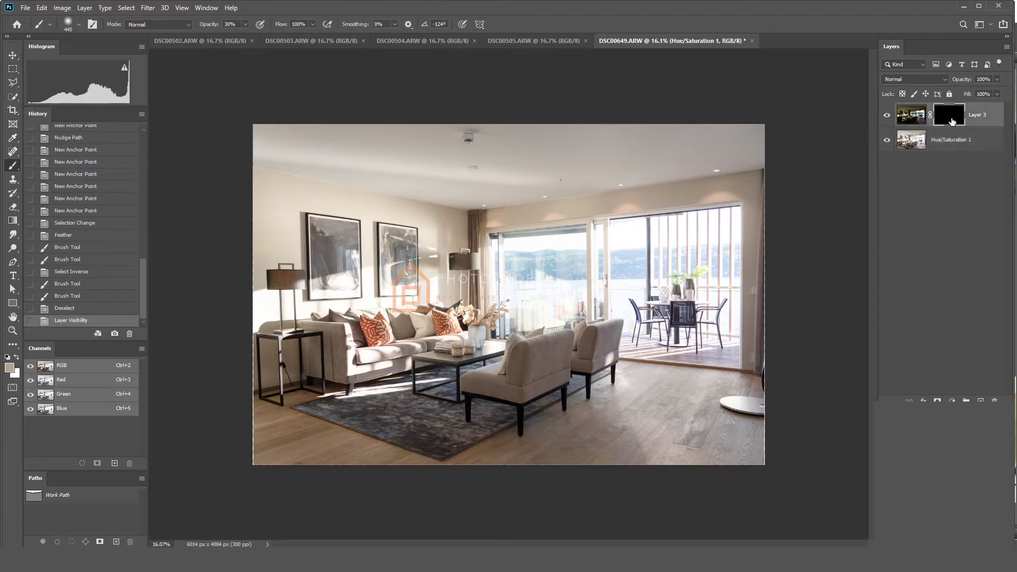
pyautogui.keyDown('shift'); pyautogui.click(952, 122); pyautogui.keyUp('shift')
# Step: Trace the open terrace doorway with a Pen path along its top, right side and threshold to the armchair
pyautogui.scroll(5, 435, 233)
pyautogui.press('p')
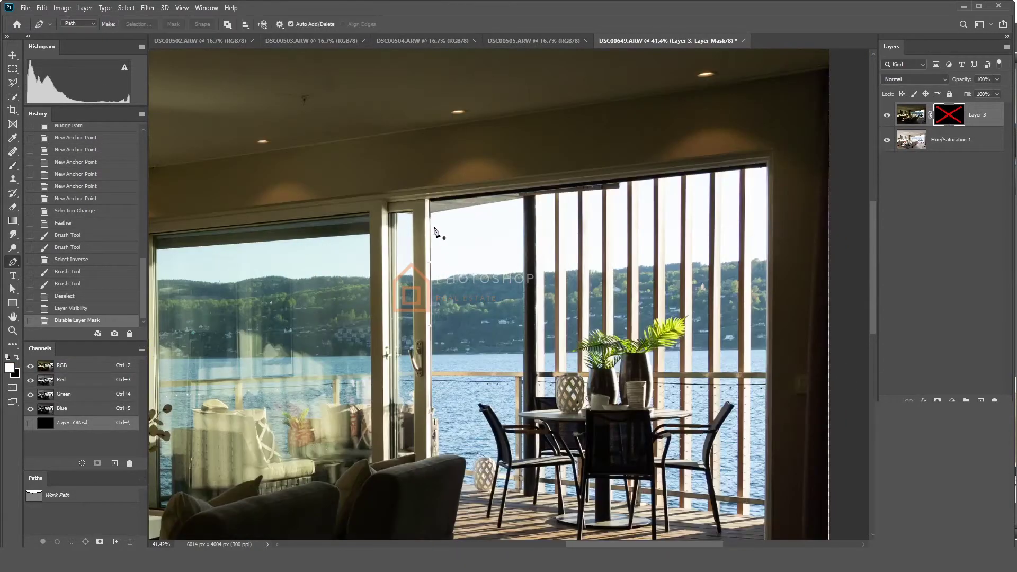
pyautogui.click(430, 199)
pyautogui.moveTo(755, 173); pyautogui.dragTo(692, 173)
pyautogui.click(704, 166)
pyautogui.moveTo(683, 424); pyautogui.dragTo(689, 193)
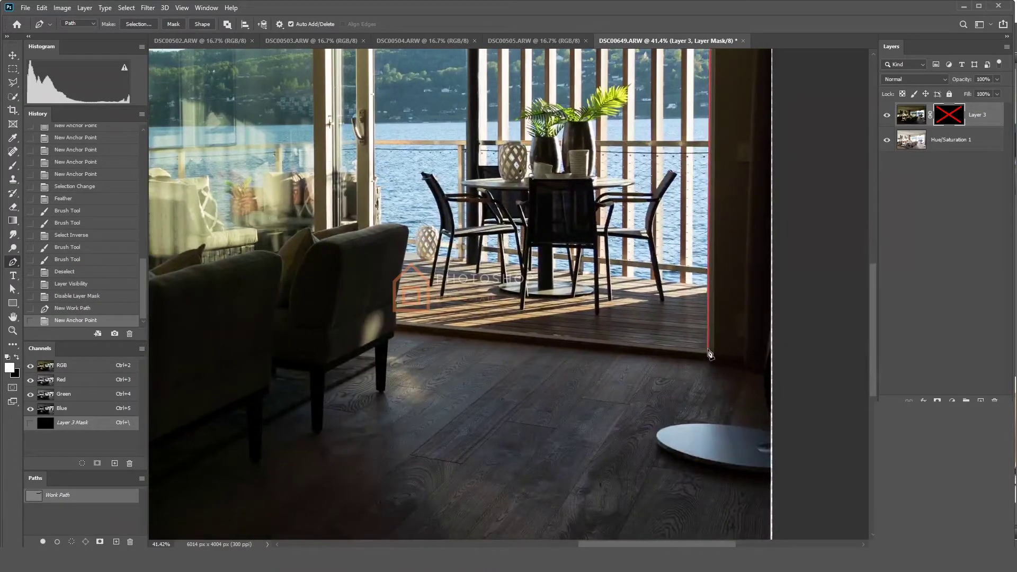
pyautogui.scroll(3, 467, 335)
pyautogui.click(401, 323)
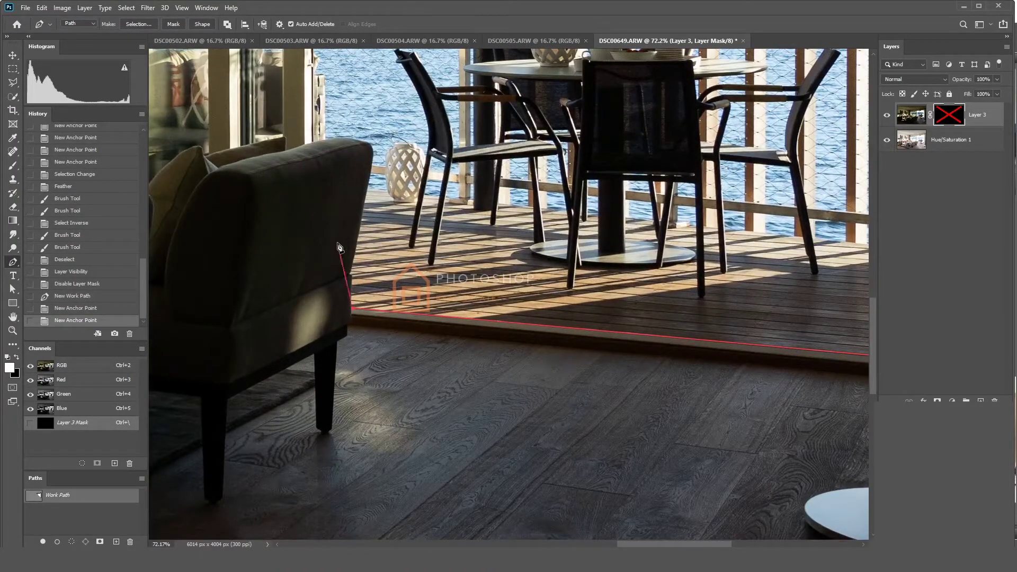
# Step: Continue the path from the threshold up the back edge of the rear armchair
pyautogui.scroll(3, 338, 248)
pyautogui.click(359, 294)
pyautogui.press('Up')
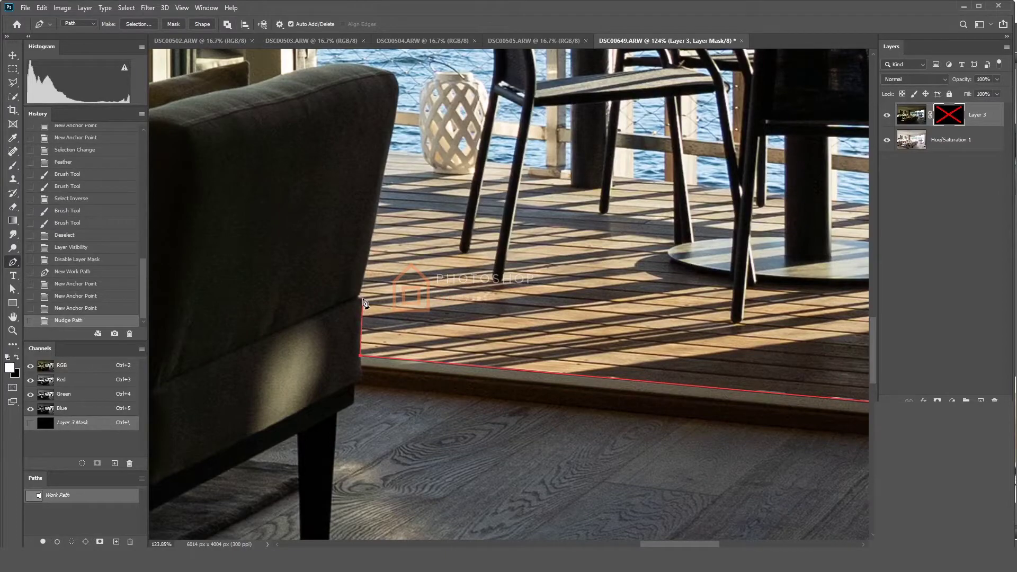
pyautogui.click(362, 300)
pyautogui.click(370, 249)
pyautogui.press('Up')
pyautogui.click(392, 150)
pyautogui.press('Up')
pyautogui.click(398, 100)
pyautogui.press('Up')
# Step: Trace the path around the rear armchair's rounded top corner and along its top edge
pyautogui.click(399, 94)
pyautogui.click(398, 88)
pyautogui.click(386, 71)
pyautogui.click(366, 65)
pyautogui.click(337, 64)
pyautogui.click(284, 75)
pyautogui.press('Up')
pyautogui.click(283, 74)
pyautogui.click(283, 72)
pyautogui.scroll(-5, 296, 74)
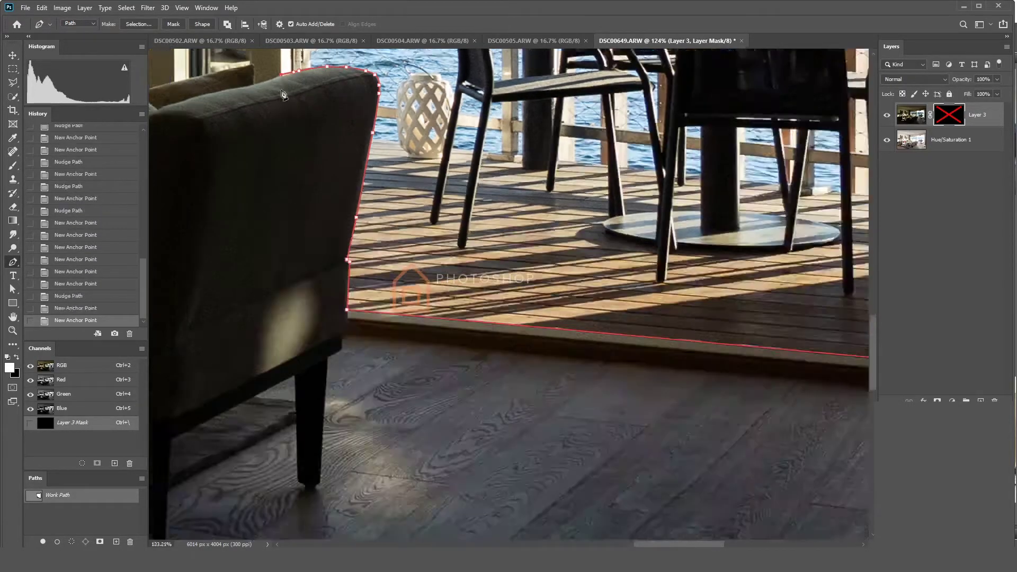
# Step: Trace the narrow glass pane beside the open doorway as a new Pen path component, down to the armchair cushion
pyautogui.moveTo(296, 159); pyautogui.dragTo(345, 431)
pyautogui.scroll(-3, 365, 477)
pyautogui.scroll(4, 291, 242)
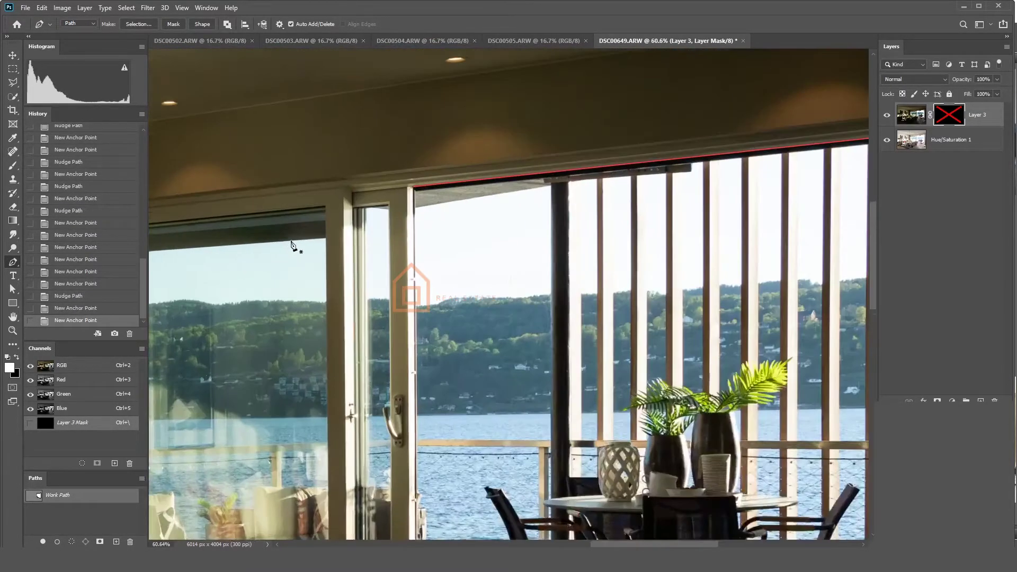
pyautogui.click(354, 208)
pyautogui.click(389, 204)
pyautogui.scroll(3, 391, 446)
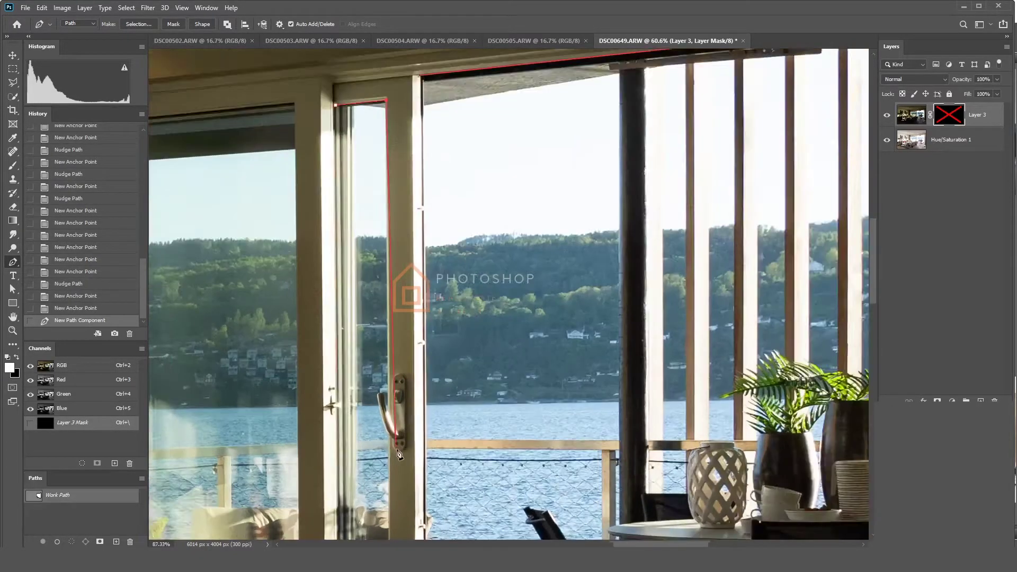
pyautogui.click(391, 420)
pyautogui.moveTo(392, 422); pyautogui.dragTo(406, 223)
pyautogui.click(405, 443)
pyautogui.click(381, 447)
pyautogui.scroll(-2, 342, 461)
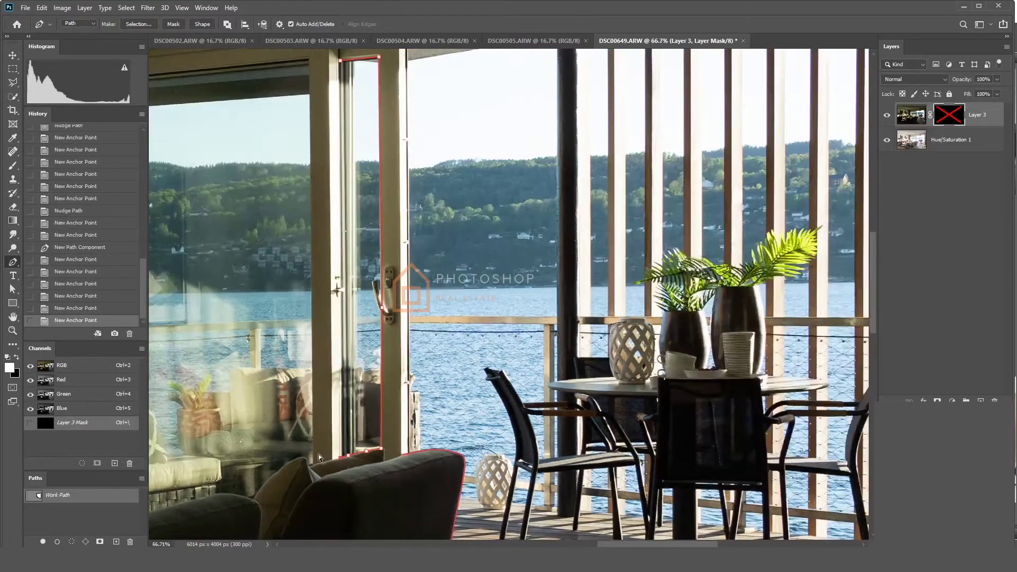
# Step: Trace a new path component along the large window pane's top edge and right frame, down to the tip of the nearest cushion
pyautogui.scroll(-3, 318, 456)
pyautogui.scroll(3, 275, 242)
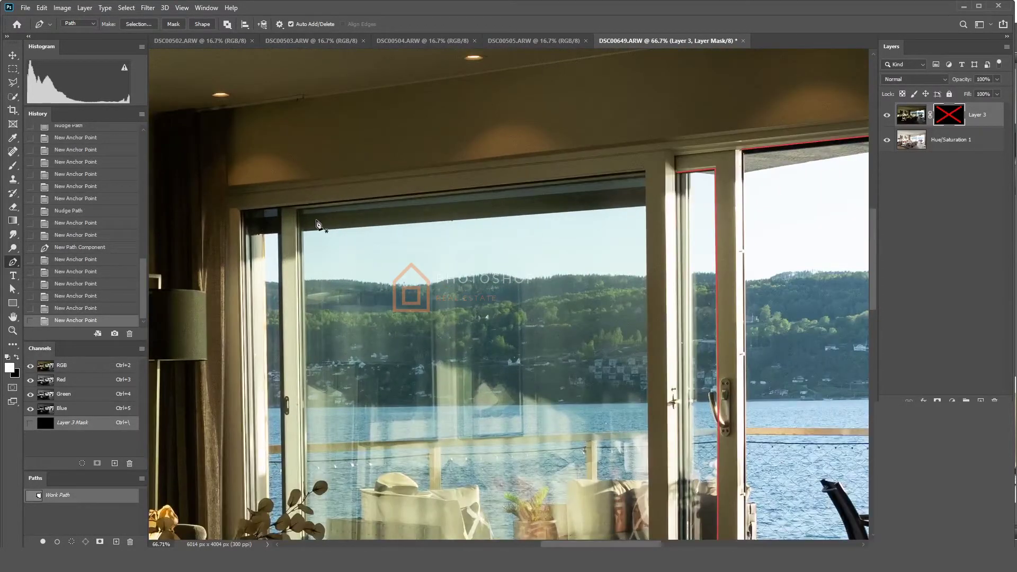
pyautogui.click(251, 208)
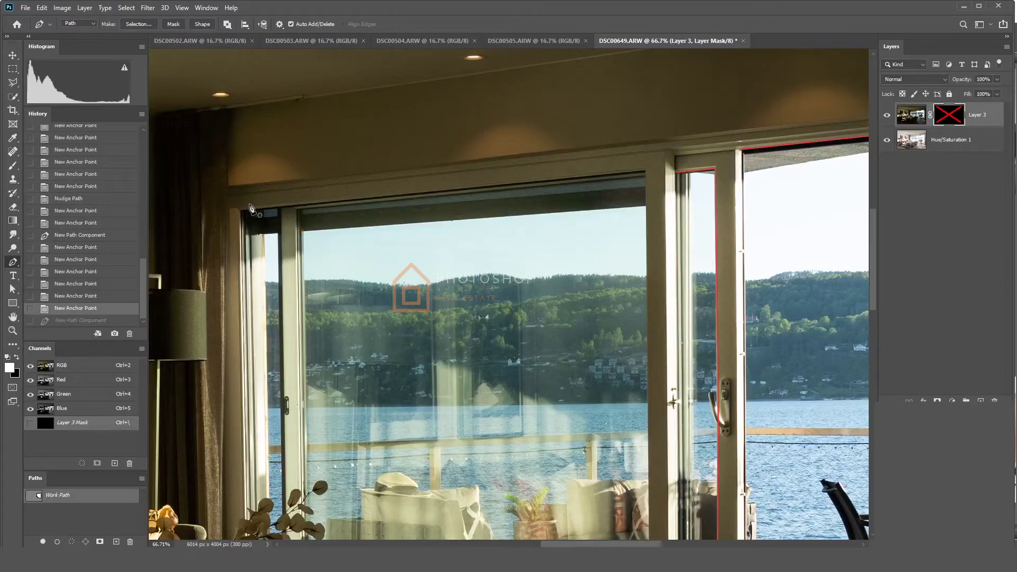
pyautogui.moveTo(519, 212); pyautogui.dragTo(508, 212)
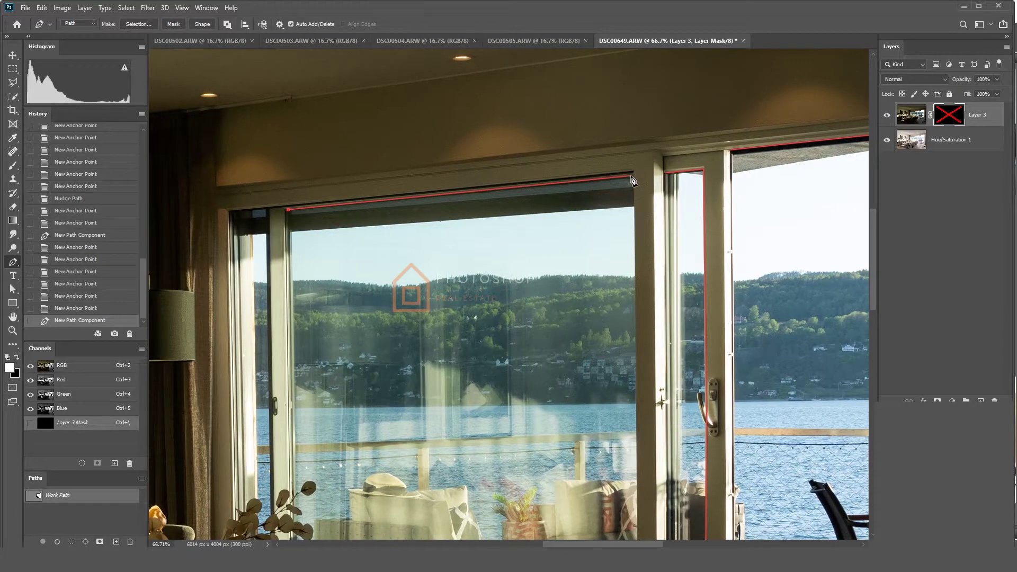
pyautogui.scroll(-5, 633, 371)
pyautogui.scroll(2, 627, 448)
pyautogui.click(627, 443)
pyautogui.press('Left')
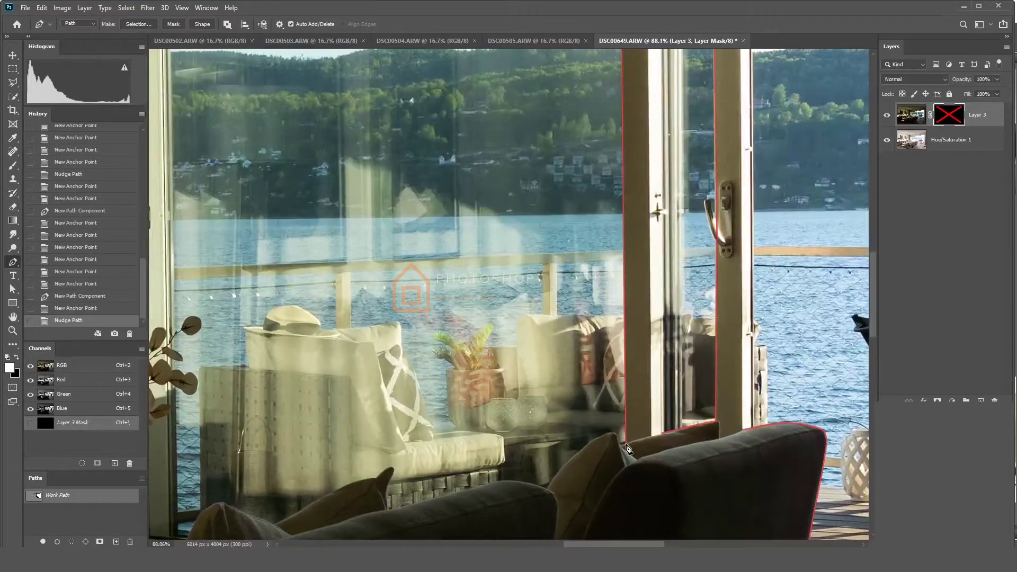
pyautogui.click(621, 444)
pyautogui.press('Left')
pyautogui.click(616, 439)
pyautogui.click(611, 434)
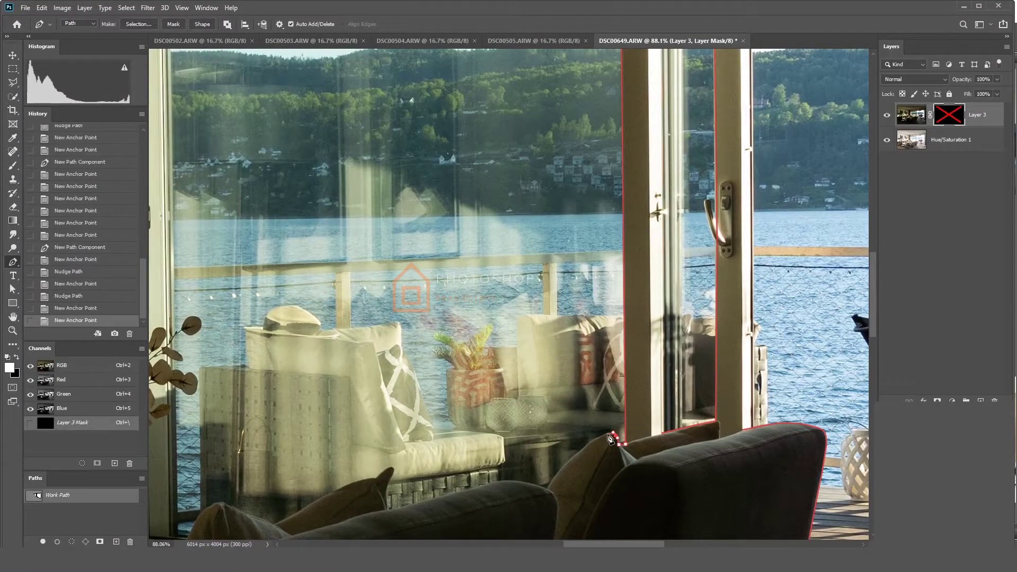
# Step: Continue the path over the cushion and the front armchair's back to the tip of the pointed cushion
pyautogui.click(591, 441)
pyautogui.click(585, 444)
pyautogui.click(553, 476)
pyautogui.click(547, 487)
pyautogui.click(526, 482)
pyautogui.click(504, 480)
pyautogui.click(397, 508)
pyautogui.click(390, 510)
pyautogui.click(394, 474)
pyautogui.click(394, 466)
pyautogui.click(390, 466)
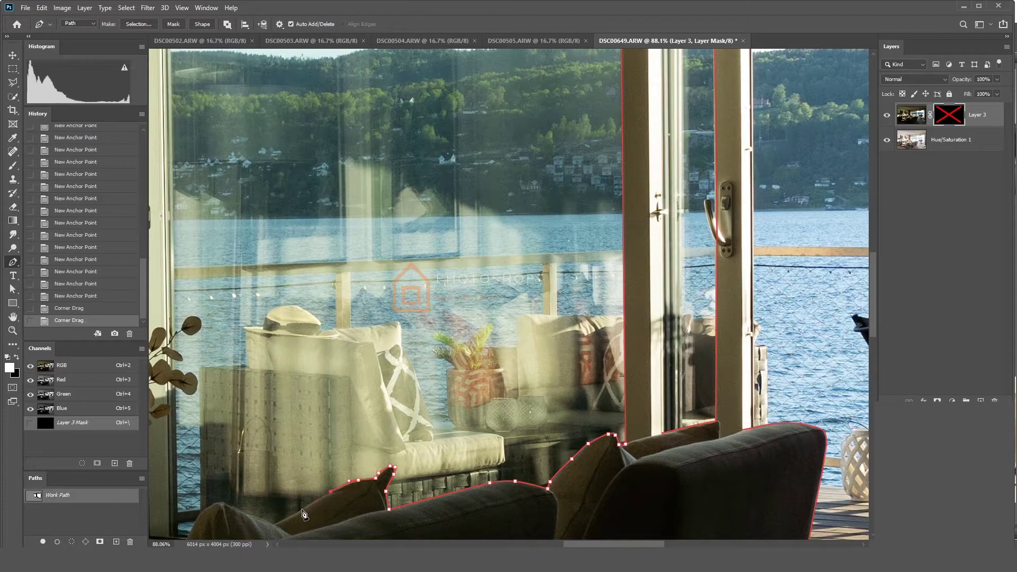
# Step: Continue the path along the left cushion's outline to the large window pane's lower left corner
pyautogui.click(273, 525)
pyautogui.moveTo(254, 518); pyautogui.dragTo(480, 497)
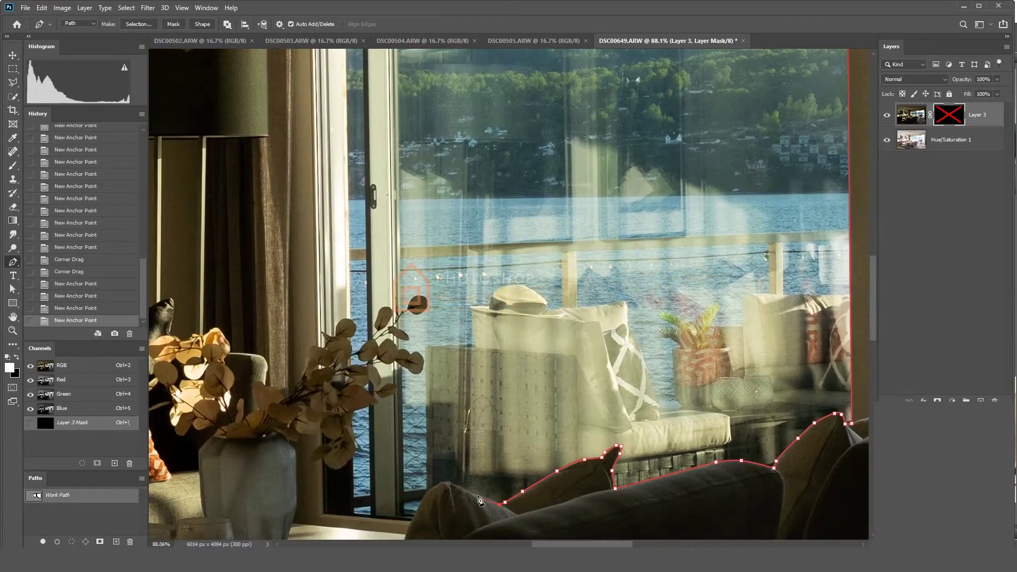
pyautogui.click(418, 510)
pyautogui.click(413, 516)
pyautogui.click(407, 524)
pyautogui.scroll(-3, 406, 522)
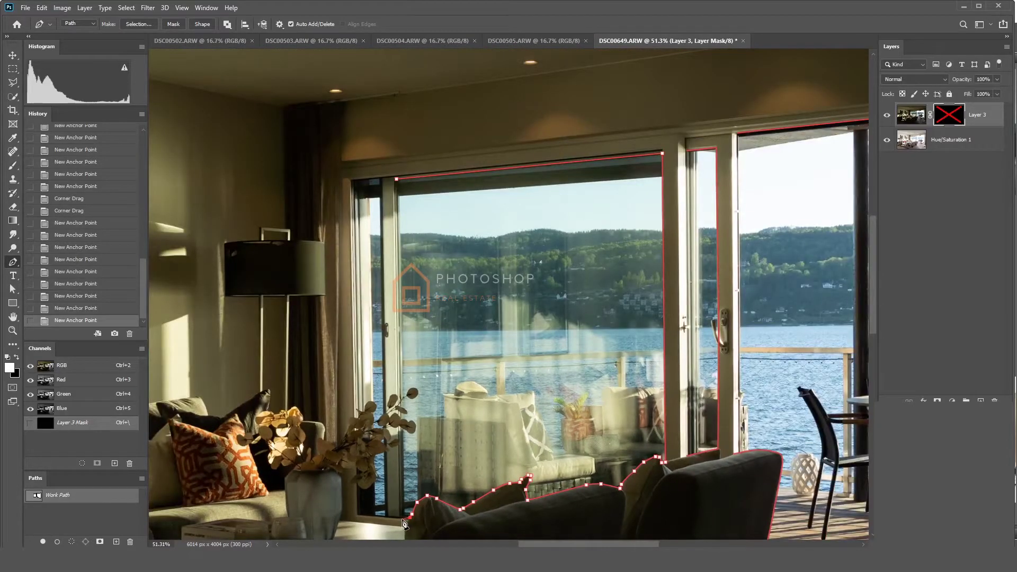
# Step: Trace the narrow glass pane next to the curtain as another Pen path component
pyautogui.scroll(3, 369, 215)
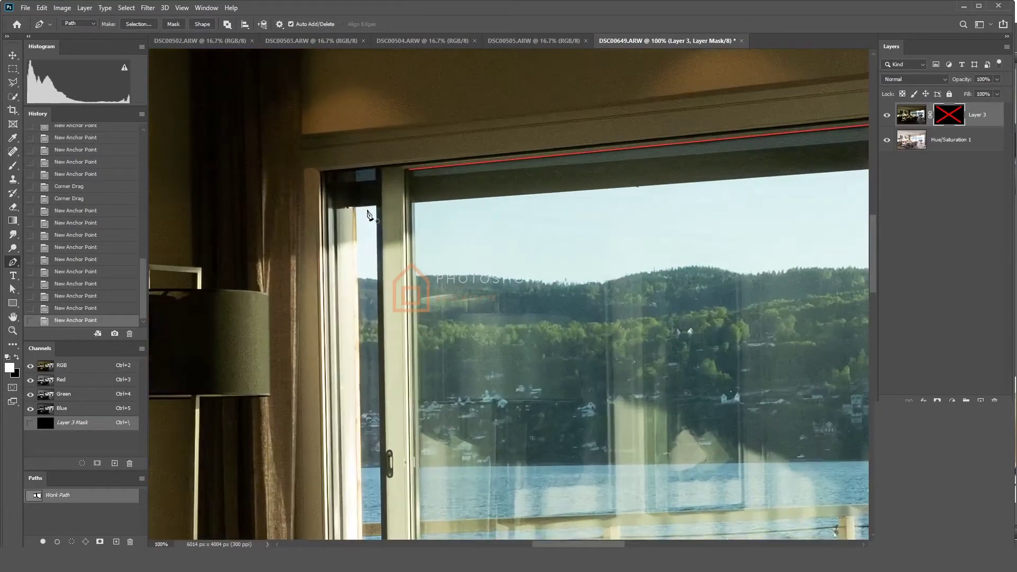
pyautogui.click(375, 207)
pyautogui.moveTo(393, 471); pyautogui.dragTo(454, 136)
pyautogui.click(450, 491)
pyautogui.click(444, 493)
pyautogui.press('Left')
pyautogui.click(428, 485)
# Step: Convert the window paths to a selection, feather it and re-enable Layer 3's mask
pyautogui.scroll(-5, 434, 428)
pyautogui.hotkey('ctrl', 'Return')
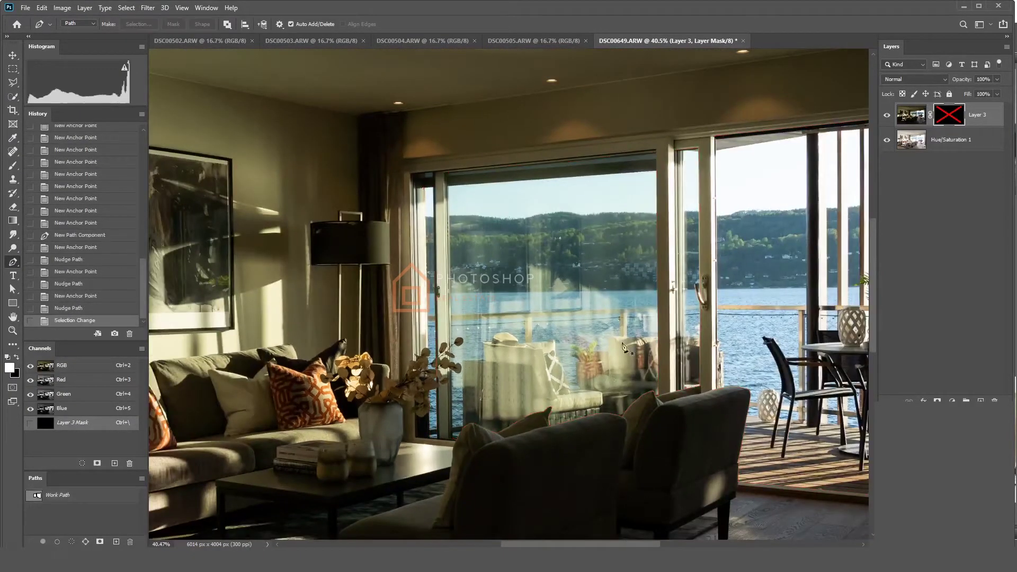
pyautogui.scroll(-2, 620, 339)
pyautogui.hotkey('shift', 'F6')
pyautogui.press('Return')
pyautogui.keyDown('shift'); pyautogui.click(948, 115); pyautogui.keyUp('shift')
pyautogui.scroll(-3, 583, 243)
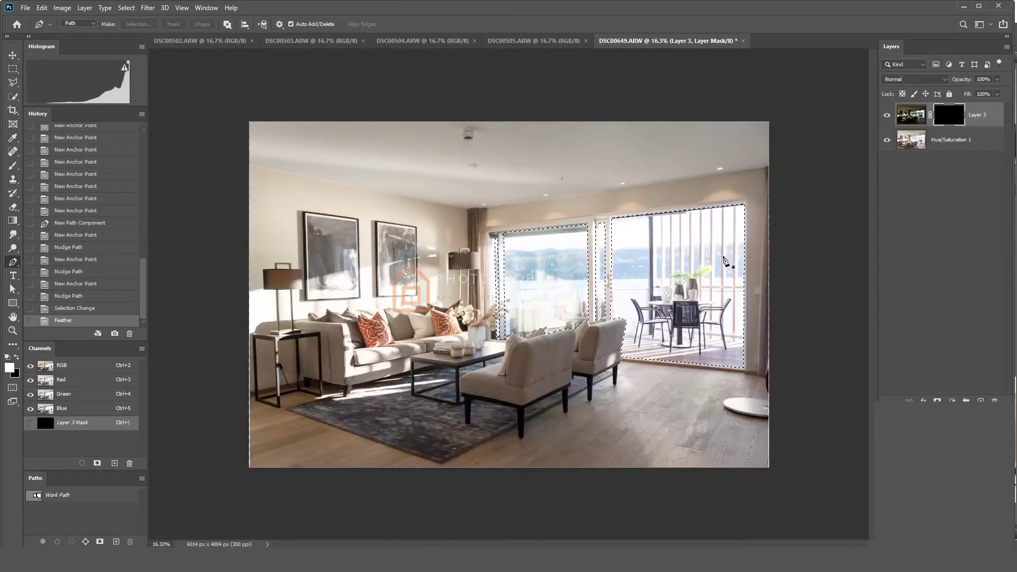
# Step: Paint white on Layer 3's mask inside the selection to reveal the darker exposure in the windows, using 50% brush opacity
pyautogui.press('b')
pyautogui.moveTo(533, 261); pyautogui.dragTo(600, 250)
pyautogui.press('5')
pyautogui.moveTo(520, 240)
pyautogui.mouseDown()
pyautogui.moveTo(587, 238)
pyautogui.moveTo(577, 241)
pyautogui.moveTo(587, 252)
pyautogui.moveTo(547, 269)
pyautogui.moveTo(655, 224)
pyautogui.moveTo(717, 230)
pyautogui.moveTo(673, 259)
pyautogui.moveTo(650, 258)
pyautogui.mouseUp()
# Step: Build up the window view on Layer 3's mask with 20% opacity brush strokes, and deselect
pyautogui.press('2')
pyautogui.moveTo(567, 249)
pyautogui.mouseDown()
pyautogui.moveTo(520, 241)
pyautogui.moveTo(557, 232)
pyautogui.moveTo(551, 273)
pyautogui.mouseUp()
pyautogui.moveTo(588, 272)
pyautogui.mouseDown()
pyautogui.moveTo(553, 270)
pyautogui.moveTo(609, 271)
pyautogui.mouseUp()
pyautogui.moveTo(651, 272); pyautogui.dragTo(665, 268)
pyautogui.moveTo(683, 265); pyautogui.dragTo(694, 249)
pyautogui.moveTo(699, 286); pyautogui.dragTo(649, 296)
pyautogui.moveTo(581, 307); pyautogui.dragTo(554, 301)
pyautogui.moveTo(533, 269); pyautogui.dragTo(529, 269)
pyautogui.moveTo(532, 300); pyautogui.dragTo(548, 306)
pyautogui.hotkey('ctrl', 'd')
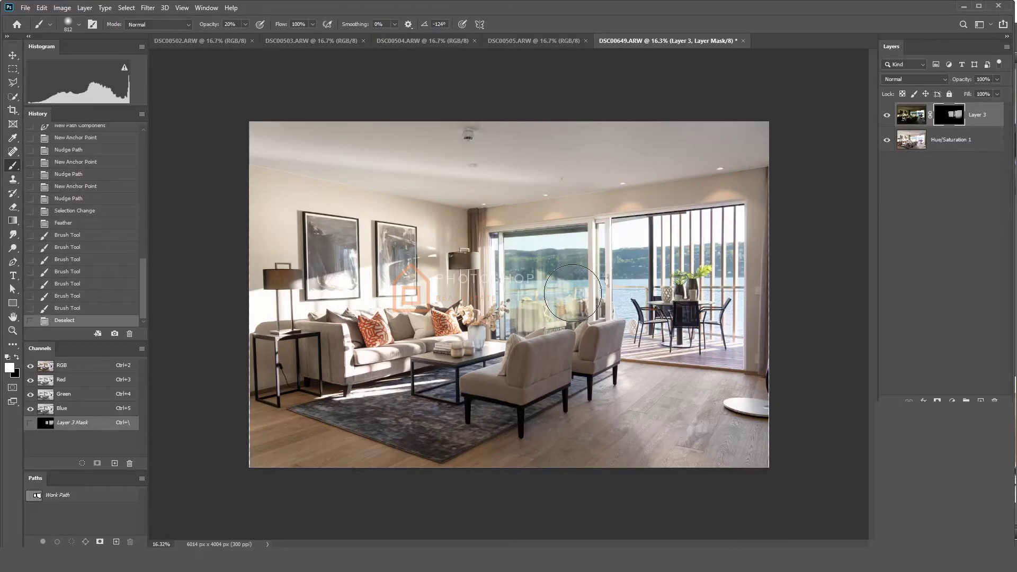
pyautogui.hotkey('ctrl', 'z')
pyautogui.hotkey('ctrl', 'd')
# Step: Soften the window blend around the dried leaves near the curtain by painting black on Layer 3's mask
pyautogui.scroll(2, 508, 294)
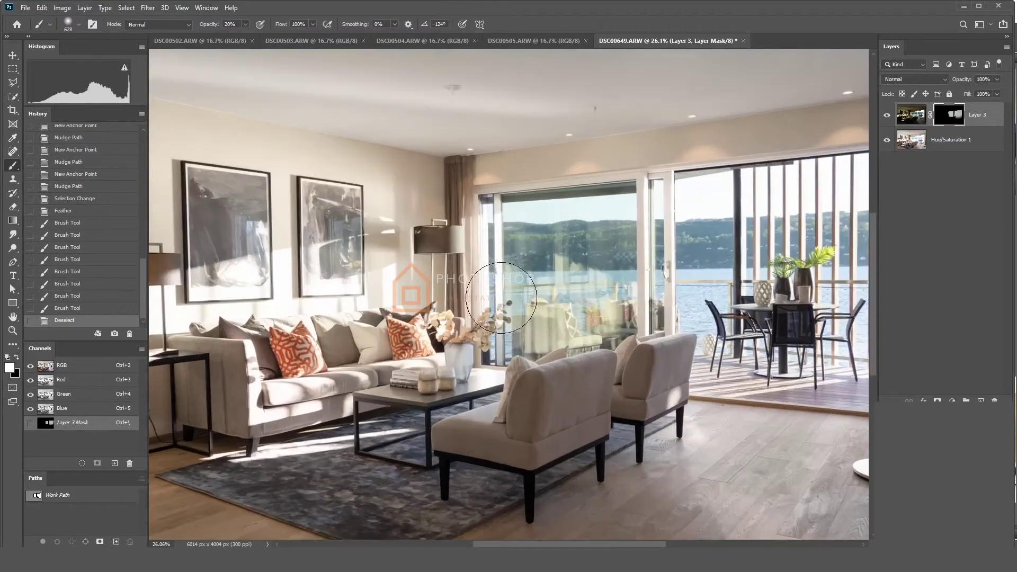
pyautogui.scroll(3, 506, 297)
pyautogui.moveTo(496, 324)
pyautogui.mouseDown()
pyautogui.moveTo(480, 325)
pyautogui.moveTo(484, 337)
pyautogui.moveTo(503, 312)
pyautogui.mouseUp()
pyautogui.press('x')
pyautogui.click(484, 331)
pyautogui.click(487, 330)
pyautogui.click(488, 331)
pyautogui.click(487, 330)
pyautogui.click(481, 334)
pyautogui.click(496, 329)
pyautogui.click(497, 330)
pyautogui.click(495, 329)
pyautogui.click(494, 330)
pyautogui.click(489, 329)
pyautogui.click(495, 329)
pyautogui.click(495, 329)
# Step: Restore the darker exposure in the window's left end with white strokes at 10% opacity on Layer 3's mask
pyautogui.press('x')
pyautogui.moveTo(502, 207); pyautogui.dragTo(502, 324)
pyautogui.moveTo(521, 260); pyautogui.dragTo(510, 261)
pyautogui.moveTo(503, 212); pyautogui.dragTo(499, 322)
pyautogui.moveTo(494, 209); pyautogui.dragTo(486, 345)
pyautogui.scroll(-5, 474, 325)
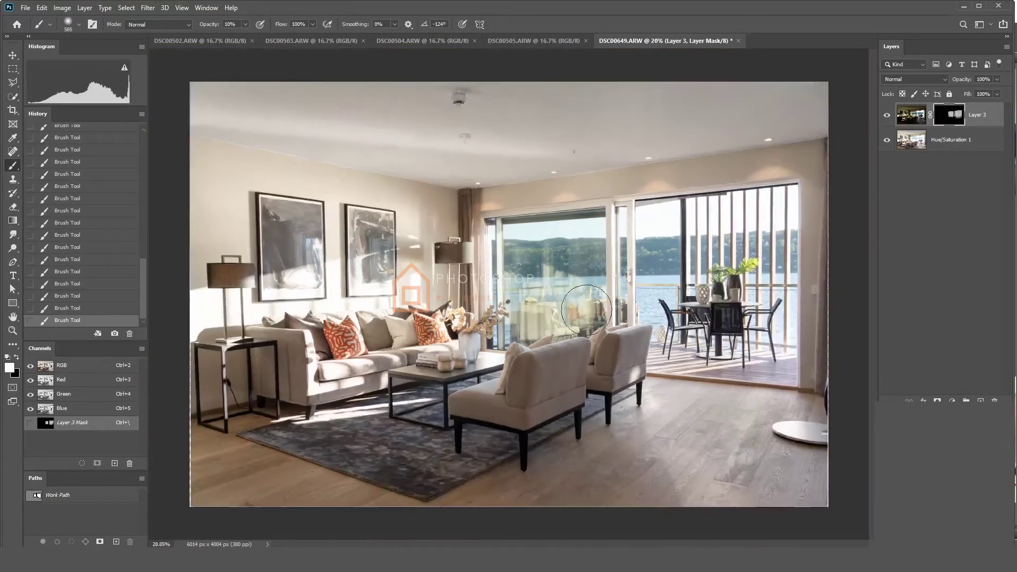
# Step: Compare the photo with and without the window blend by toggling Layer 3's visibility
pyautogui.press(']')
pyautogui.press(']')
pyautogui.scroll(2, 599, 238)
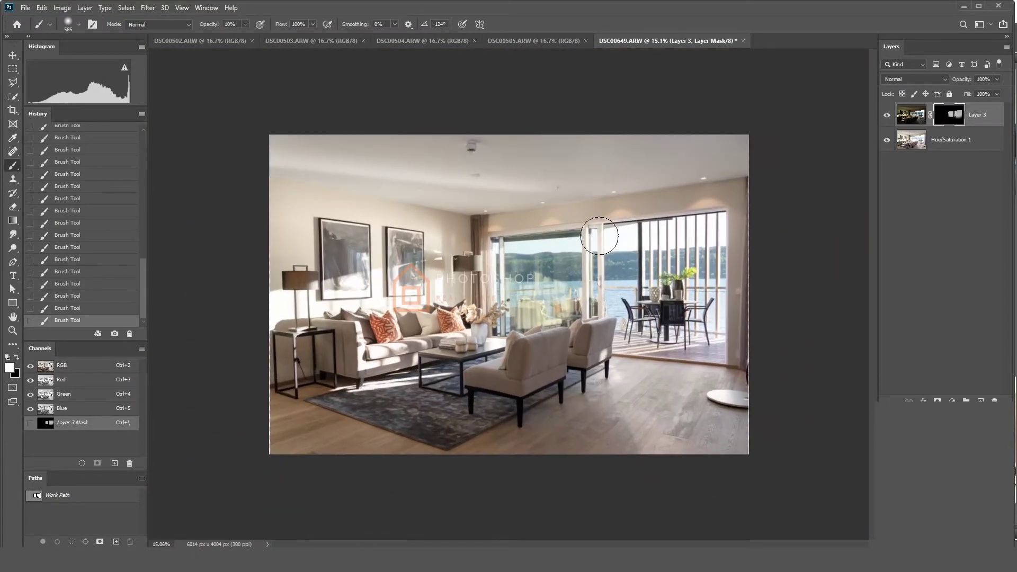
pyautogui.click(887, 116)
pyautogui.click(887, 115)
pyautogui.click(887, 115)
pyautogui.click(887, 116)
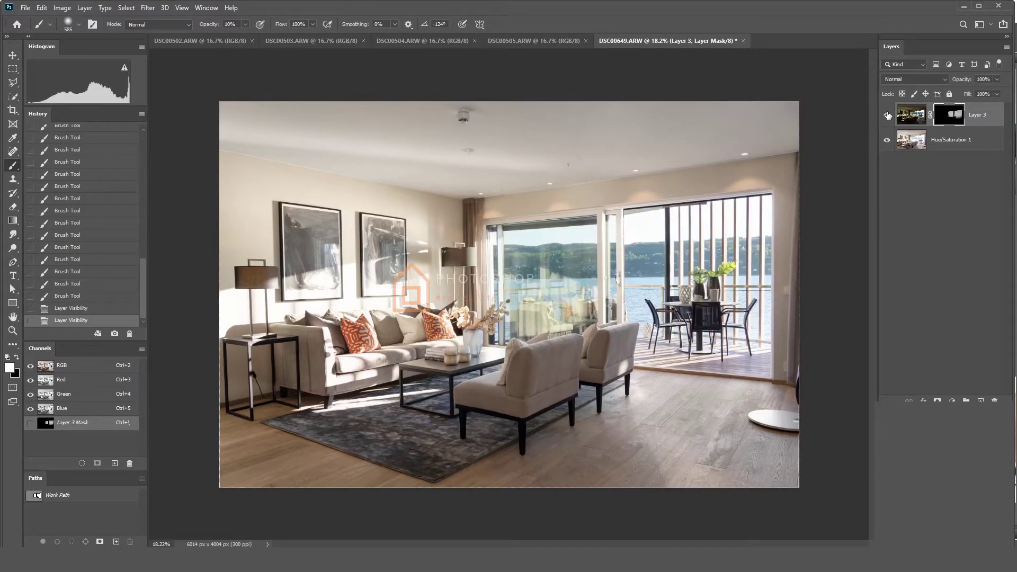
# Step: Merge the visible layers and apply a Vertical Upright correction in the Camera Raw filter
pyautogui.hotkey('ctrl', 'shift', 'e')
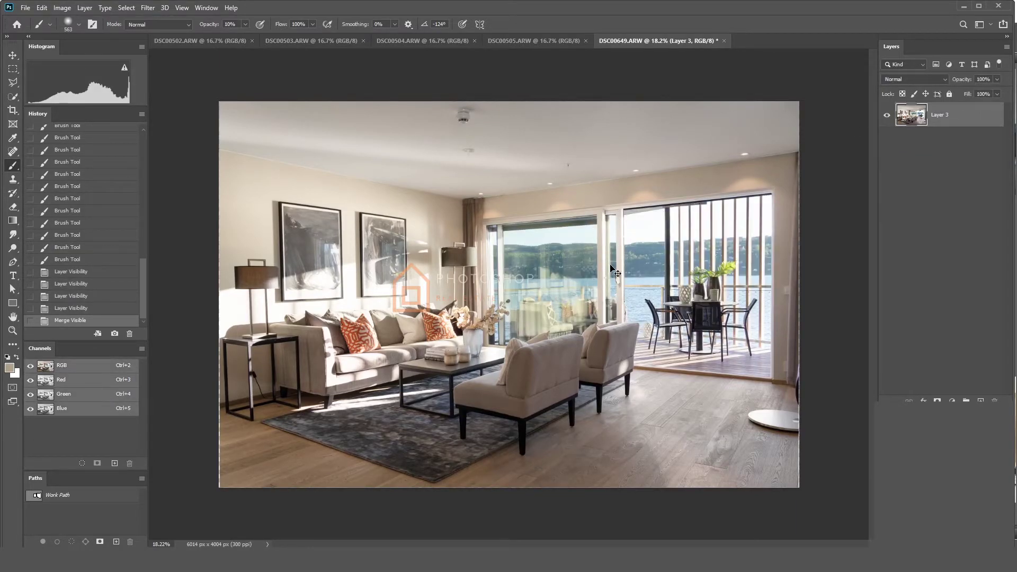
pyautogui.hotkey('ctrl', 'shift', 'a')
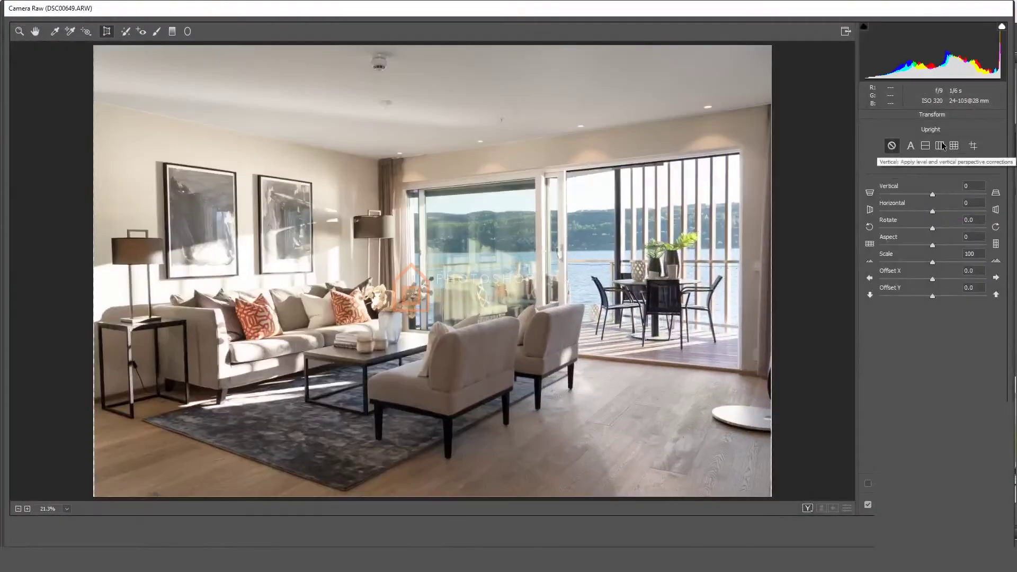
pyautogui.click(939, 145)
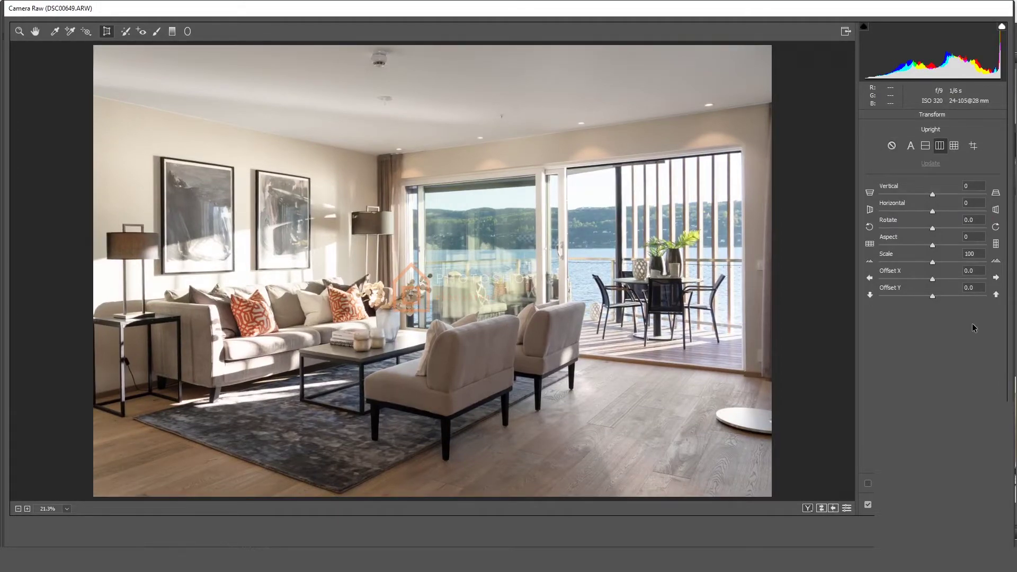
# Step: Straighten the verticals with Guided Upright, drawing guides along the terrace door's right frame and the side table's leg, and apply the filter
pyautogui.click(868, 484)
pyautogui.click(972, 145)
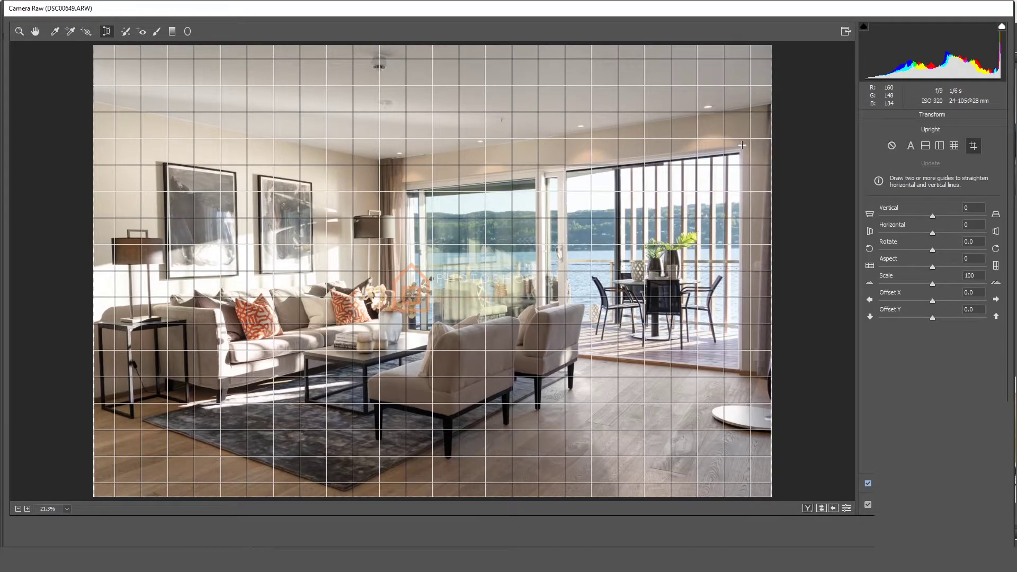
pyautogui.moveTo(726, 499); pyautogui.dragTo(742, 499)
pyautogui.moveTo(106, 540); pyautogui.dragTo(106, 542)
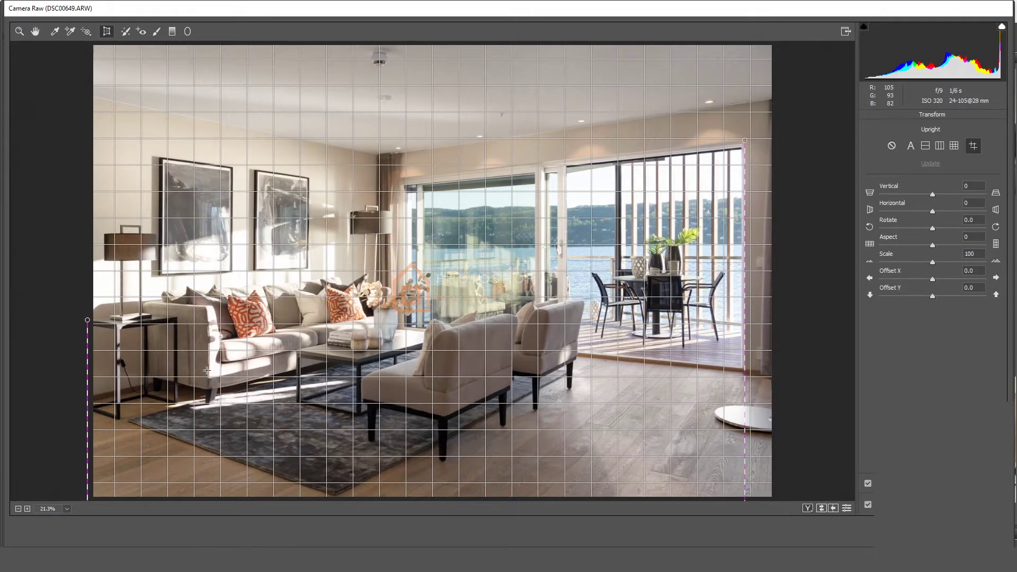
pyautogui.hotkey('ctrl', 'z')
pyautogui.hotkey('ctrl', 'z')
pyautogui.hotkey('ctrl', 'z')
pyautogui.hotkey('ctrl', 'z')
pyautogui.hotkey('ctrl', 'z')
pyautogui.hotkey('ctrl', 'z')
pyautogui.press('Return')
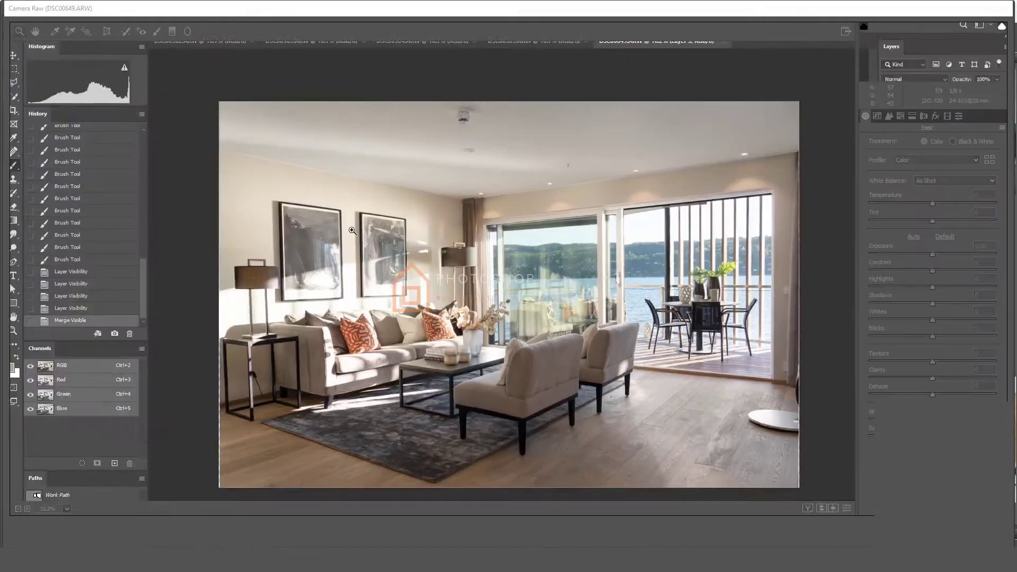
# Step: Select the whole canvas, scale the photo up to about 100.7% with Free Transform, and deselect
pyautogui.hotkey('ctrl', 'a')
pyautogui.hotkey('ctrl', 't')
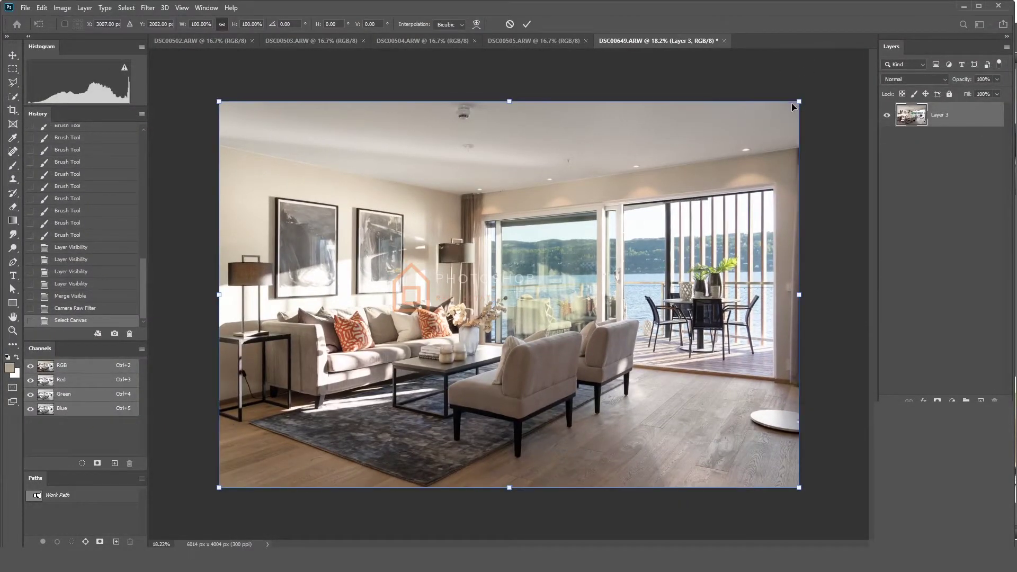
pyautogui.moveTo(799, 102); pyautogui.dragTo(804, 97)
pyautogui.press('Return')
pyautogui.hotkey('ctrl', 'd')
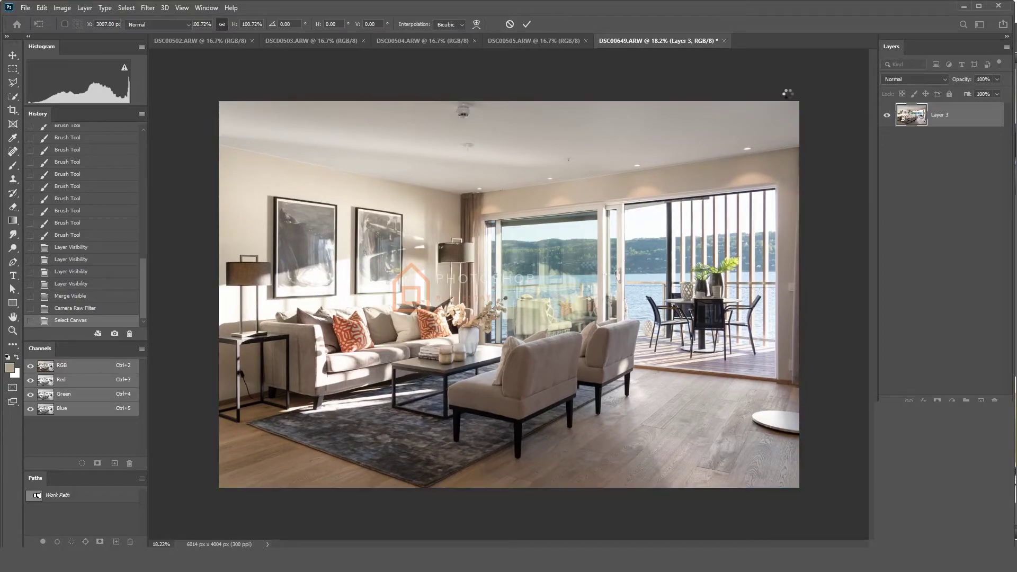
# Step: Flatten the image and duplicate the Background onto a new layer
pyautogui.press('b')
pyautogui.hotkey('ctrl', 'shift', 'e')
pyautogui.scroll(2, 576, 285)
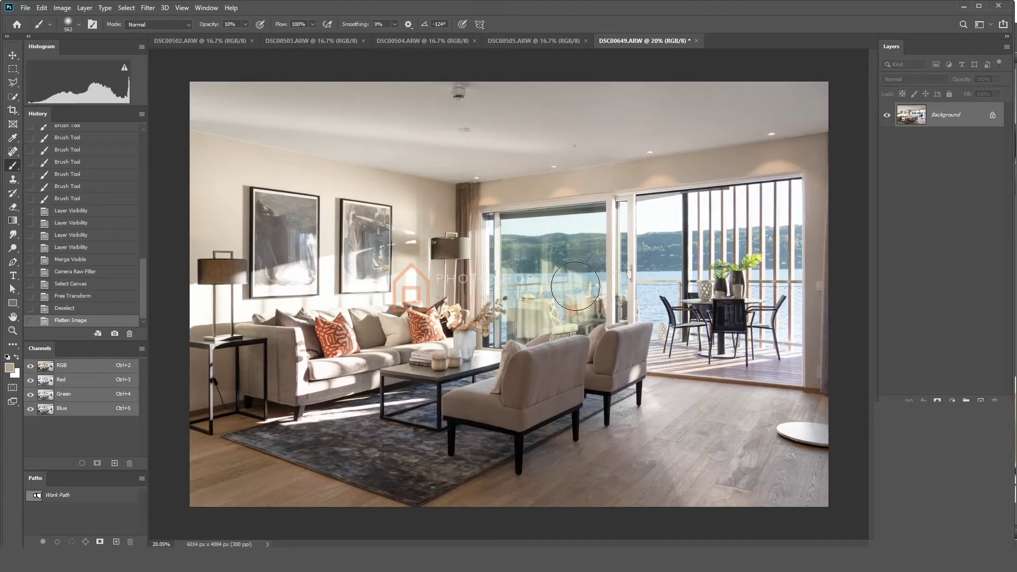
pyautogui.scroll(-2, 576, 285)
pyautogui.scroll(1, 578, 287)
pyautogui.hotkey('ctrl', 'j')
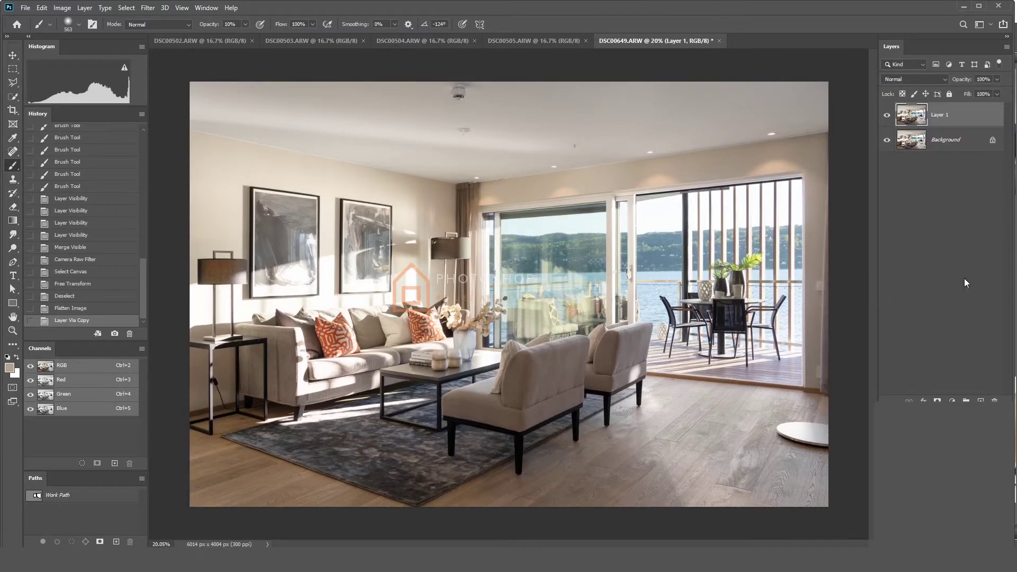
# Step: Apply Camera Raw to Layer 1 with Contrast +5, Shadows -10, Blacks -52 and Clarity +21, plus a slight Detail adjustment
pyautogui.hotkey('ctrl', 'shift', 'a')
pyautogui.moveTo(916, 338)
pyautogui.mouseDown()
pyautogui.moveTo(886, 335)
pyautogui.moveTo(899, 332)
pyautogui.mouseUp()
pyautogui.moveTo(932, 303)
pyautogui.mouseDown()
pyautogui.moveTo(918, 306)
pyautogui.moveTo(927, 305)
pyautogui.mouseUp()
pyautogui.moveTo(932, 270); pyautogui.dragTo(937, 270)
pyautogui.moveTo(937, 379); pyautogui.dragTo(943, 379)
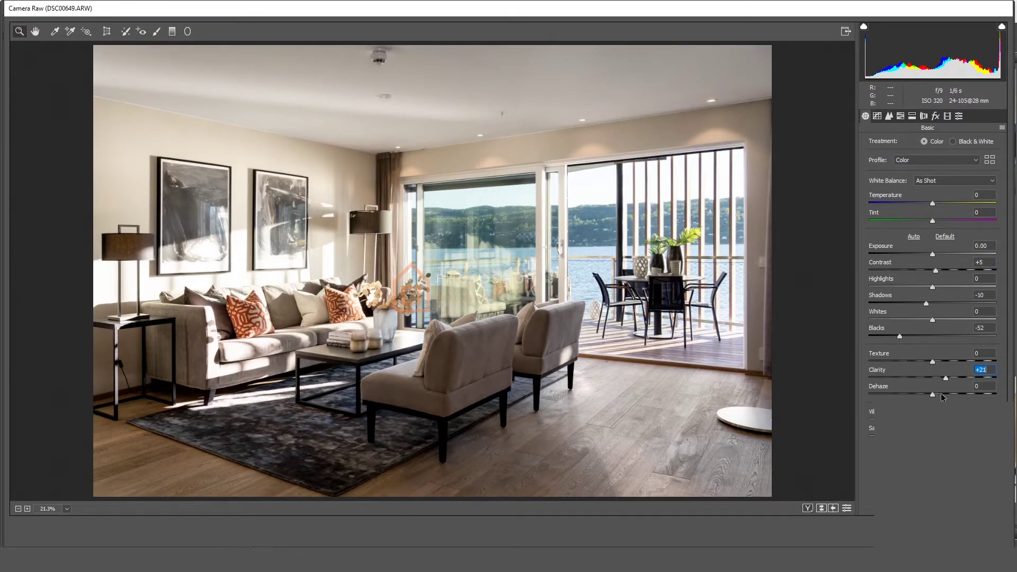
pyautogui.click(900, 115)
pyautogui.click(889, 115)
pyautogui.moveTo(869, 246); pyautogui.dragTo(895, 247)
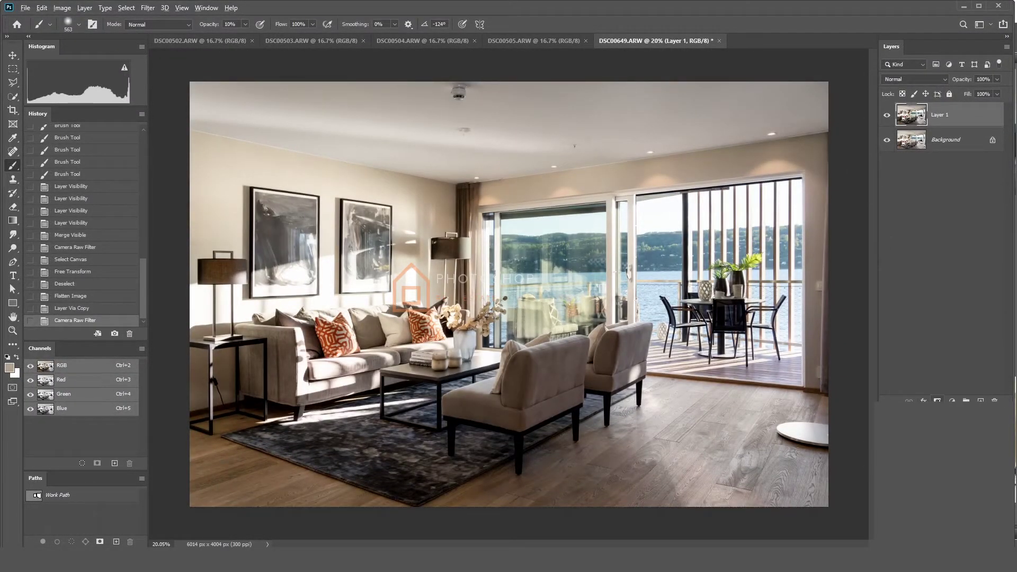
# Step: Add a black mask to Layer 1 and paint white at 100% opacity over the terrace table and nearest chairs
pyautogui.keyDown('alt'); pyautogui.click(937, 401); pyautogui.keyUp('alt')
pyautogui.press('0')
pyautogui.keyDown('alt'); pyautogui.rightClick(720, 310); pyautogui.keyUp('alt')
pyautogui.click(735, 315)
pyautogui.click(731, 320)
pyautogui.click(725, 317)
pyautogui.click(695, 318)
pyautogui.click(681, 313)
pyautogui.click(677, 309)
pyautogui.click(683, 311)
# Step: Reveal Layer 1's contrast on the dark terrace post by painting white on its mask
pyautogui.keyDown('alt'); pyautogui.rightClick(694, 313); pyautogui.keyUp('alt')
pyautogui.moveTo(686, 281); pyautogui.dragTo(685, 205)
pyautogui.moveTo(685, 205); pyautogui.dragTo(685, 223)
# Step: Paint white on Layer 1's mask over the right terrace chair, resizing the brush to fit
pyautogui.keyDown('alt'); pyautogui.rightClick(689, 226); pyautogui.keyUp('alt')
pyautogui.moveTo(763, 326); pyautogui.dragTo(778, 302)
pyautogui.click(778, 311)
pyautogui.click(770, 318)
pyautogui.keyDown('alt'); pyautogui.rightClick(768, 319); pyautogui.keyUp('alt')
pyautogui.click(756, 327)
pyautogui.moveTo(775, 346); pyautogui.dragTo(773, 329)
pyautogui.click(773, 330)
# Step: Paint white on Layer 1's mask over the middle and left chairs' lower parts, the table and the plant vase
pyautogui.click(729, 329)
pyautogui.click(711, 343)
pyautogui.moveTo(693, 342)
pyautogui.mouseDown()
pyautogui.moveTo(675, 344)
pyautogui.moveTo(670, 312)
pyautogui.mouseUp()
pyautogui.keyDown('alt'); pyautogui.rightClick(712, 317); pyautogui.keyUp('alt')
pyautogui.click(715, 312)
pyautogui.click(738, 286)
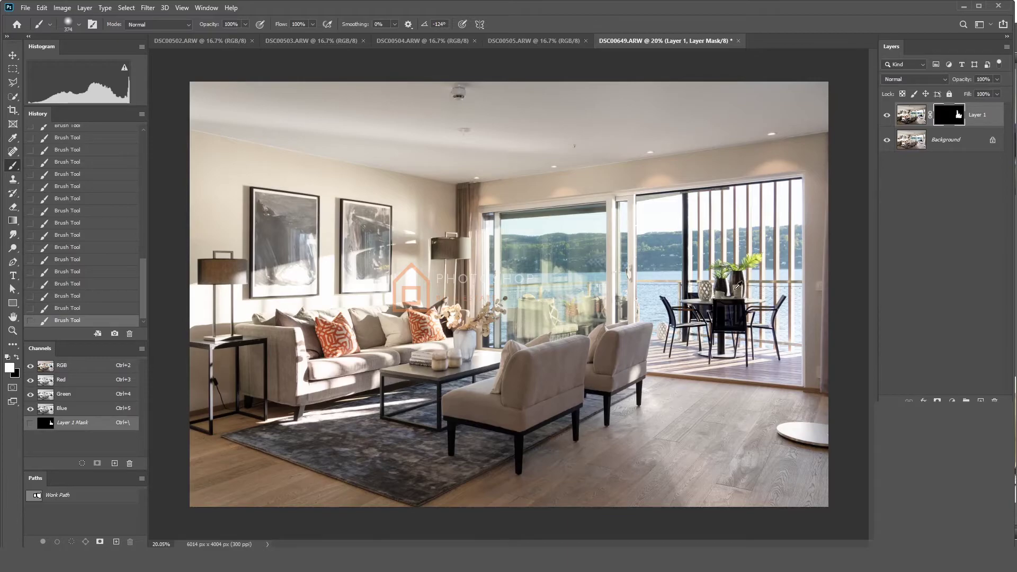
# Step: Paint white at 50% opacity on Layer 1's mask over the rug, sofa base, coffee table and armchairs, resizing the brush to fit
pyautogui.scroll(4, 652, 358)
pyautogui.moveTo(583, 431); pyautogui.dragTo(603, 369)
pyautogui.keyDown('alt'); pyautogui.rightClick(613, 376); pyautogui.keyUp('alt')
pyautogui.press('5')
pyautogui.keyDown('alt'); pyautogui.rightClick(611, 374); pyautogui.keyUp('alt')
pyautogui.moveTo(678, 344); pyautogui.dragTo(496, 438)
pyautogui.moveTo(522, 411); pyautogui.dragTo(635, 349)
pyautogui.keyDown('alt'); pyautogui.rightClick(526, 377); pyautogui.keyUp('alt')
pyautogui.moveTo(521, 376); pyautogui.dragTo(398, 370)
pyautogui.moveTo(499, 334); pyautogui.dragTo(543, 363)
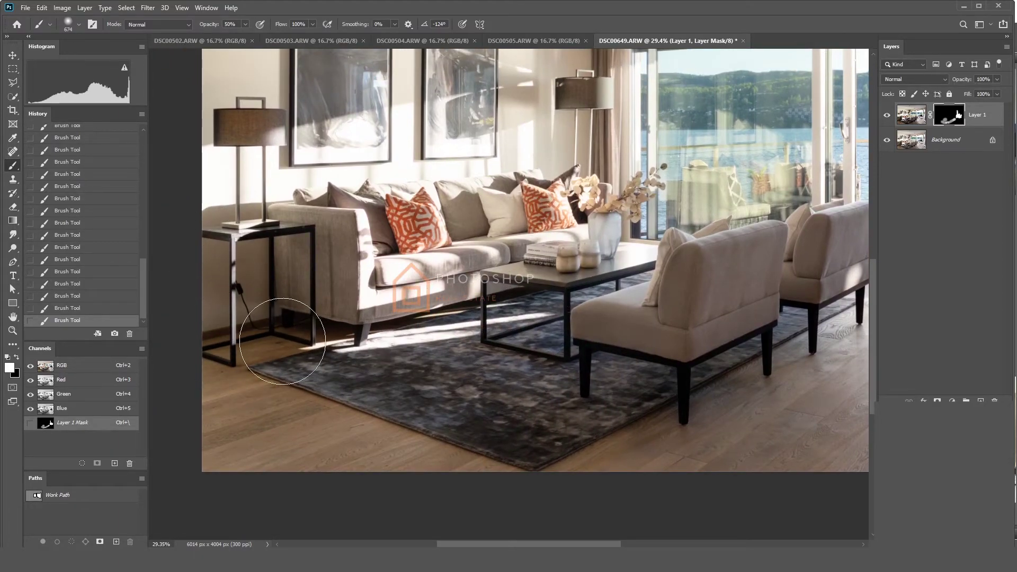
# Step: Enlarge the brush to about 1205 px at 30% opacity and lightly paint Layer 1's mask over the foreground floor and rug
pyautogui.press(']')
pyautogui.press(']')
pyautogui.press(']')
pyautogui.press(']')
pyautogui.press('3')
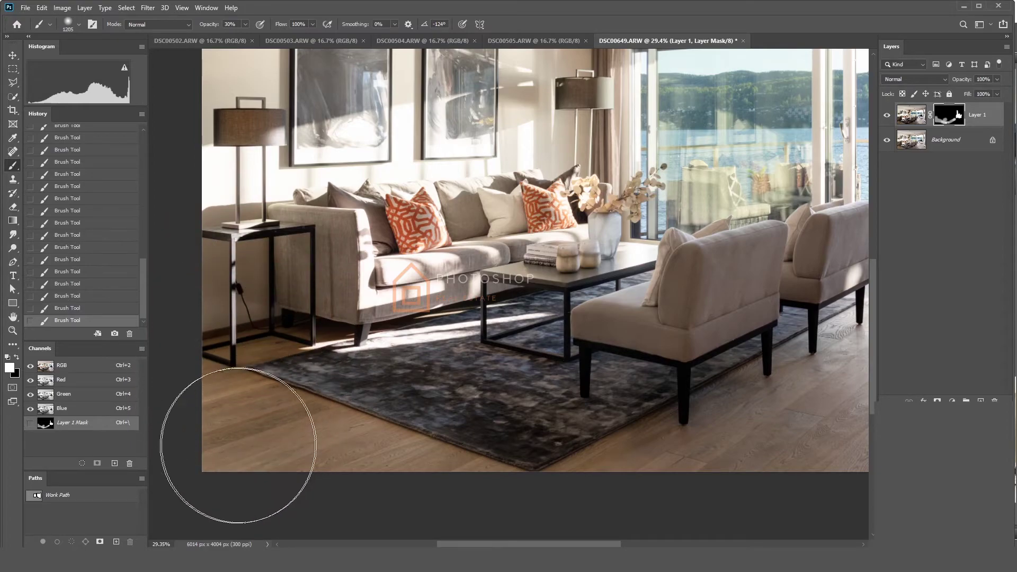
pyautogui.hotkey('ctrl', '0')
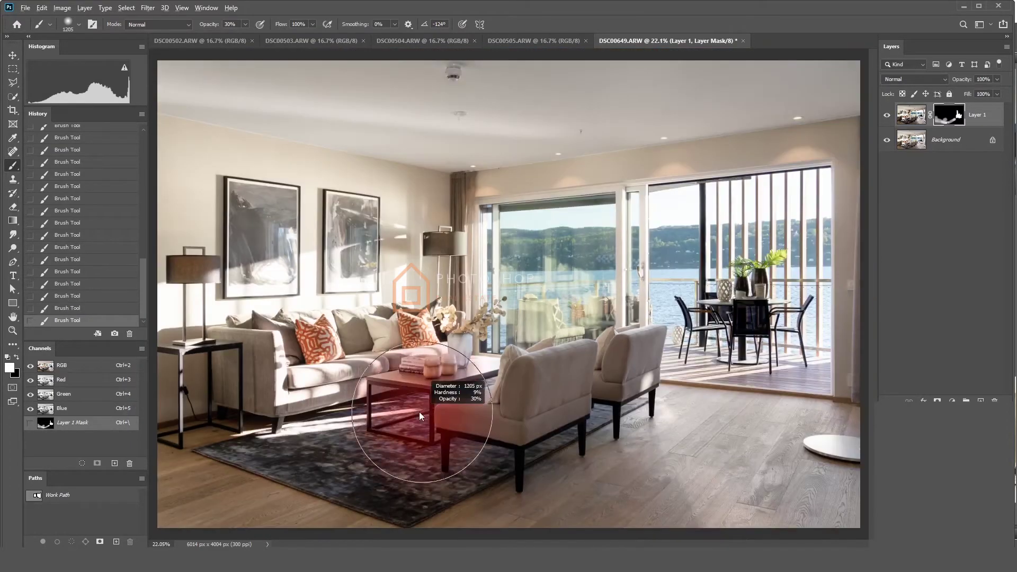
pyautogui.scroll(-2, 419, 413)
# Step: With a smaller brush at 30% opacity, paint Layer 1's mask over the framed pictures, floor lamp and coffee table area
pyautogui.press('[')
pyautogui.press('[')
pyautogui.click(311, 253)
pyautogui.click(453, 265)
pyautogui.keyDown('alt'); pyautogui.rightClick(467, 275); pyautogui.keyUp('alt')
pyautogui.keyDown('alt'); pyautogui.rightClick(519, 279); pyautogui.keyUp('alt')
pyautogui.keyDown('alt'); pyautogui.rightClick(522, 348); pyautogui.keyUp('alt')
pyautogui.moveTo(498, 353); pyautogui.dragTo(446, 383)
# Step: Compare the picture with Layer 1 hidden and shown, and merge the visible layers into the background
pyautogui.scroll(-3, 446, 383)
pyautogui.click(887, 115)
pyautogui.click(888, 114)
pyautogui.click(887, 115)
pyautogui.click(887, 115)
pyautogui.hotkey('ctrl', 'shift', 'e')
# Step: Apply Curves with the Medium Contrast (RGB) preset, moving the shadow point to input 71, output 59 and slightly raising the highlight point
pyautogui.scroll(1, 593, 275)
pyautogui.scroll(1, 593, 275)
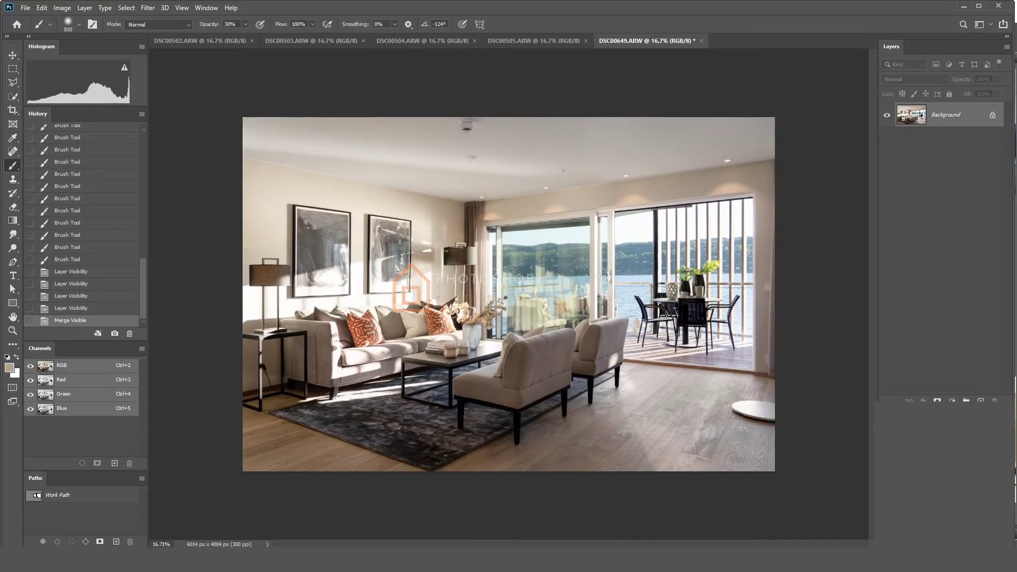
pyautogui.hotkey('ctrl', 'm')
pyautogui.click(689, 291)
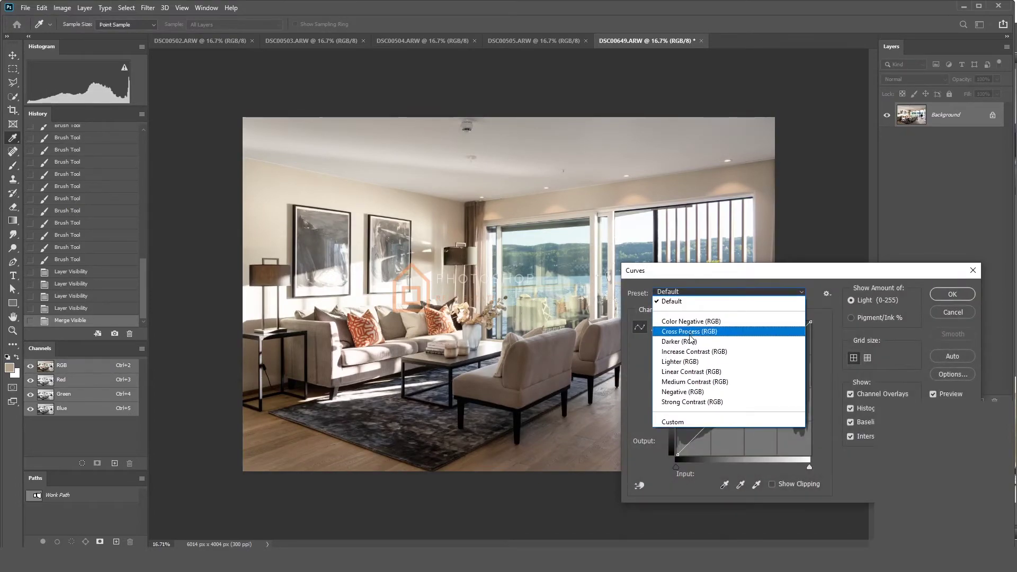
pyautogui.click(683, 381)
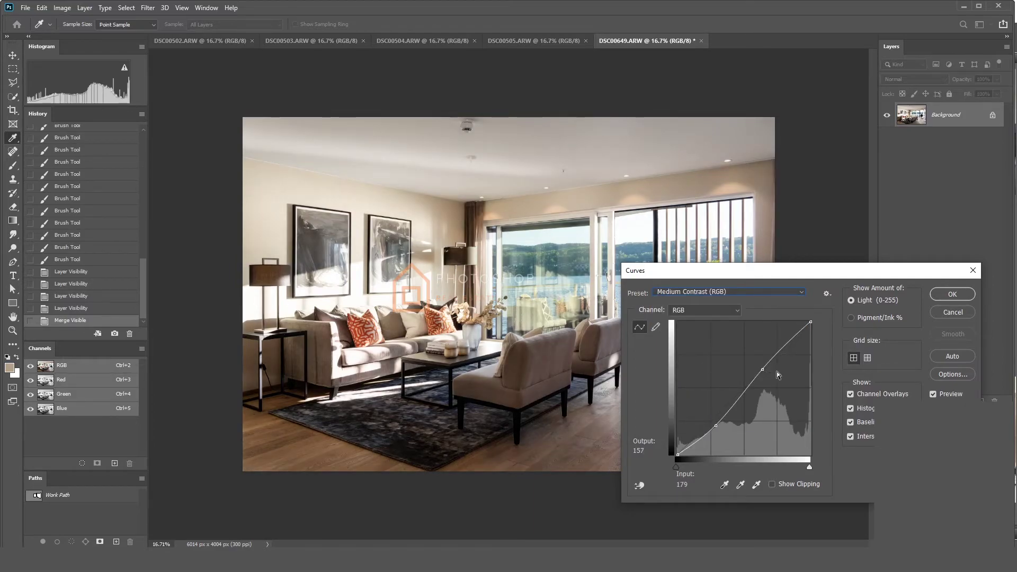
pyautogui.moveTo(715, 425); pyautogui.dragTo(714, 424)
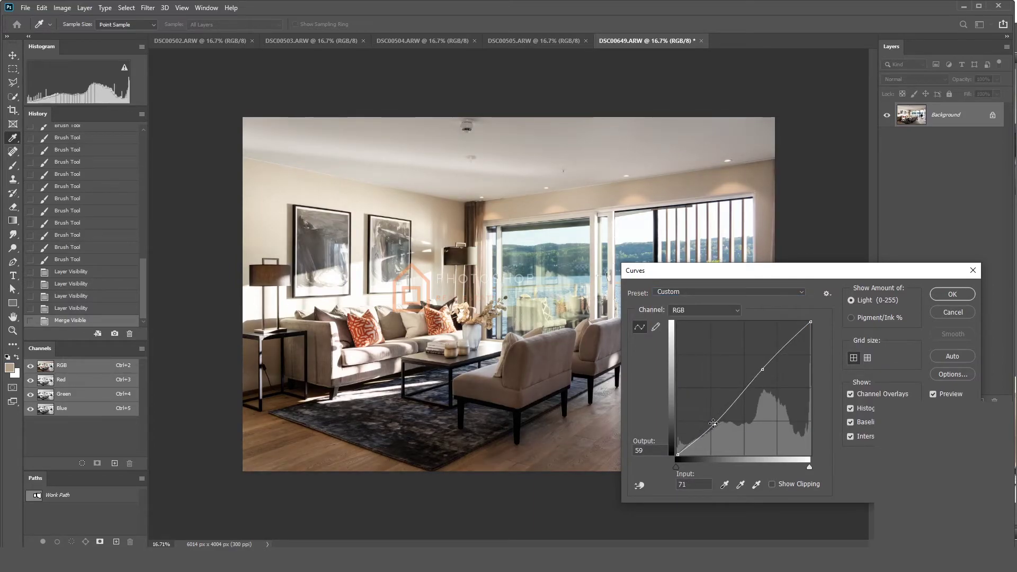
pyautogui.moveTo(762, 369); pyautogui.dragTo(763, 366)
pyautogui.click(714, 424)
pyautogui.click(952, 294)
pyautogui.press('b')
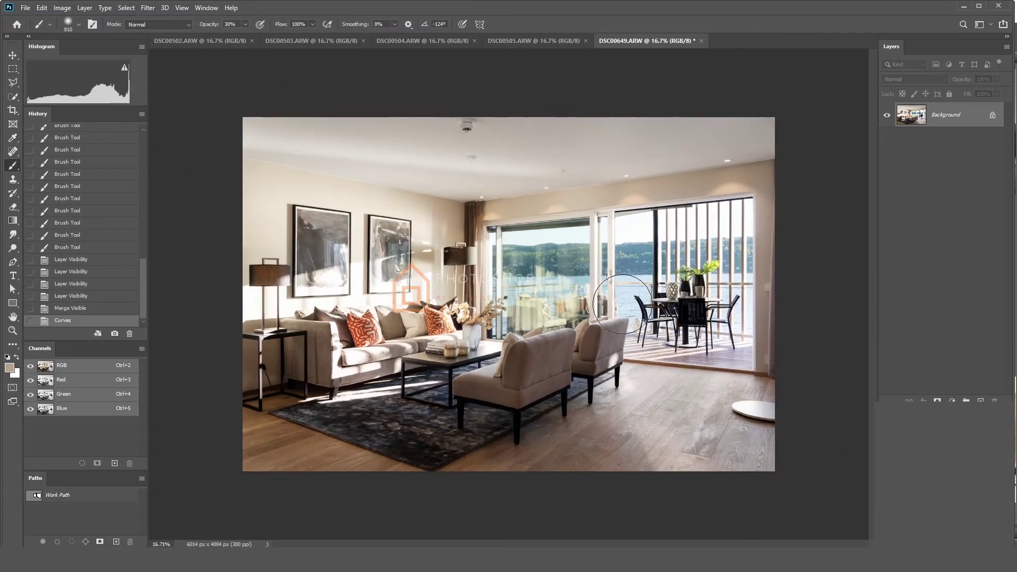
# Step: Apply Levels with the black input at 9, midtones at 1.15 and a slightly lowered white input, checking the preview
pyautogui.scroll(-1, 569, 270)
pyautogui.scroll(2, 565, 279)
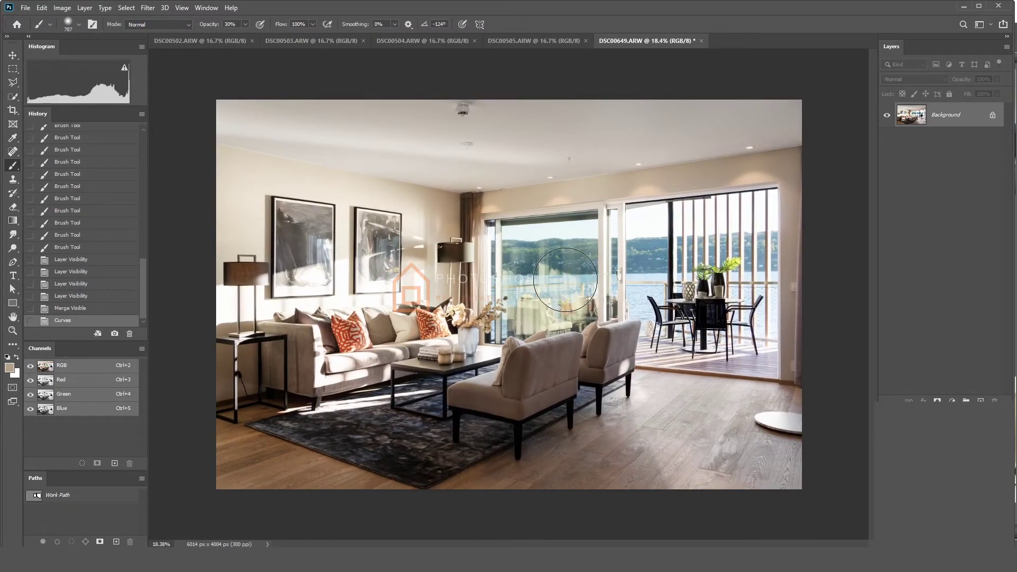
pyautogui.hotkey('ctrl', 'l')
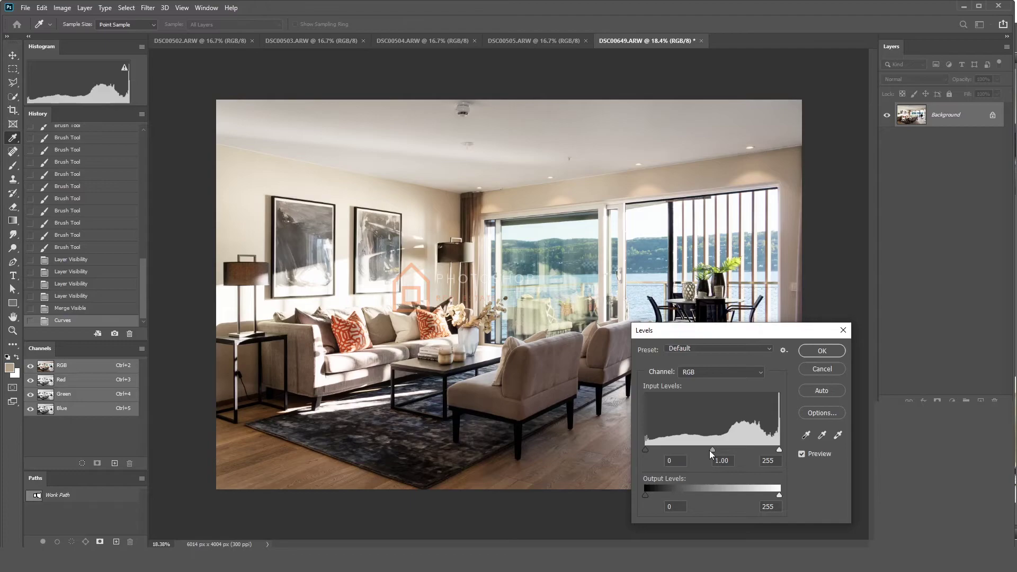
pyautogui.moveTo(646, 449); pyautogui.dragTo(650, 448)
pyautogui.moveTo(778, 449); pyautogui.dragTo(773, 449)
pyautogui.moveTo(713, 450); pyautogui.dragTo(704, 450)
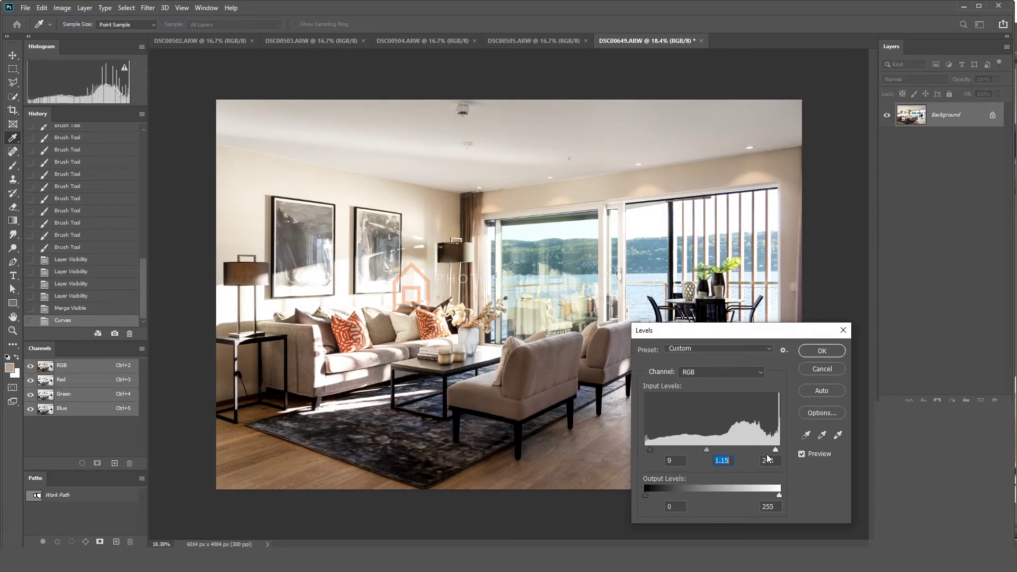
pyautogui.click(804, 453)
pyautogui.click(804, 453)
pyautogui.click(819, 351)
pyautogui.press('b')
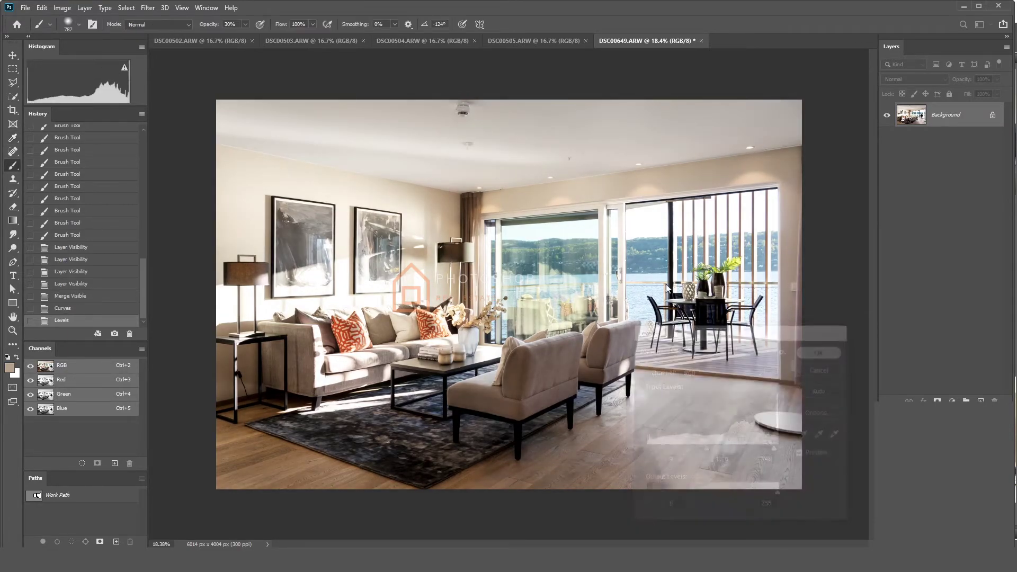
# Step: Compare the current edit with an earlier history state, returning to the Levels result
pyautogui.scroll(-1, 622, 261)
pyautogui.scroll(1, 621, 261)
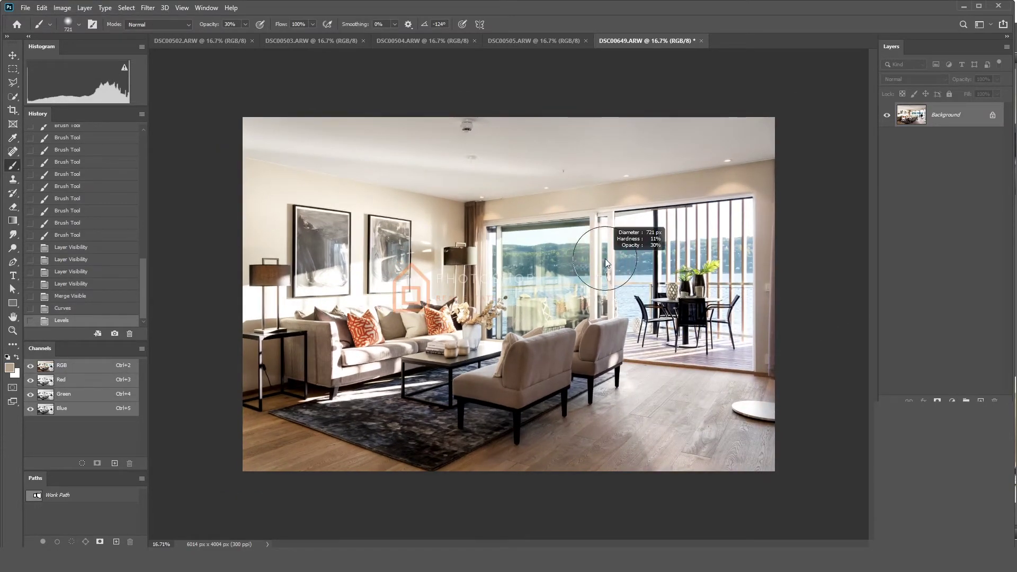
pyautogui.scroll(10, 143, 150)
pyautogui.click(116, 137)
pyautogui.hotkey('ctrl', 'z')
pyautogui.hotkey('ctrl', 'z')
pyautogui.hotkey('ctrl', 'z')
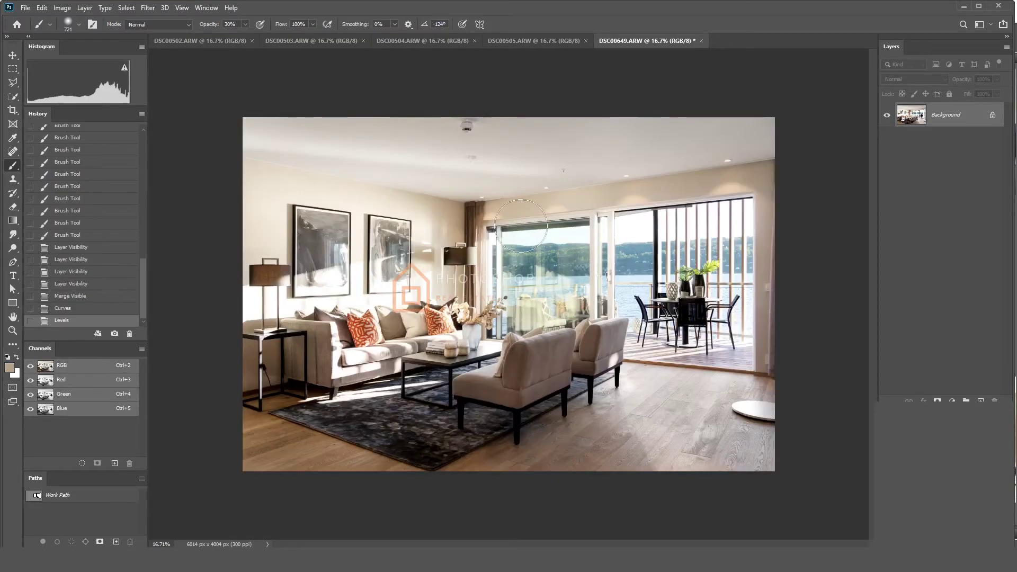
# Step: Duplicate the image as an Overlay layer with the stored action, and set Camera Raw's sharpening amount to 74
pyautogui.hotkey('ctrl', 'shift', 'a')
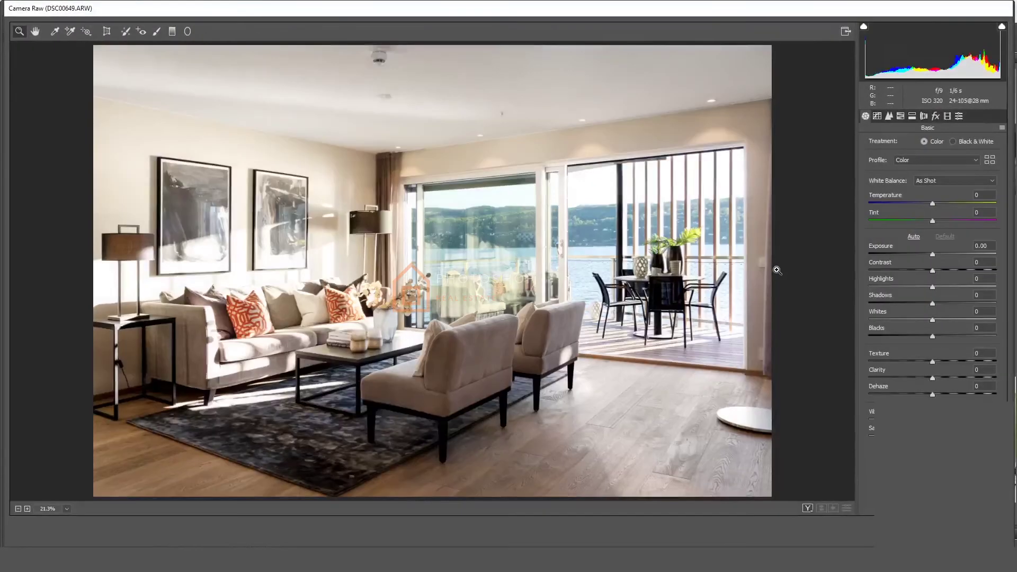
pyautogui.press('Escape')
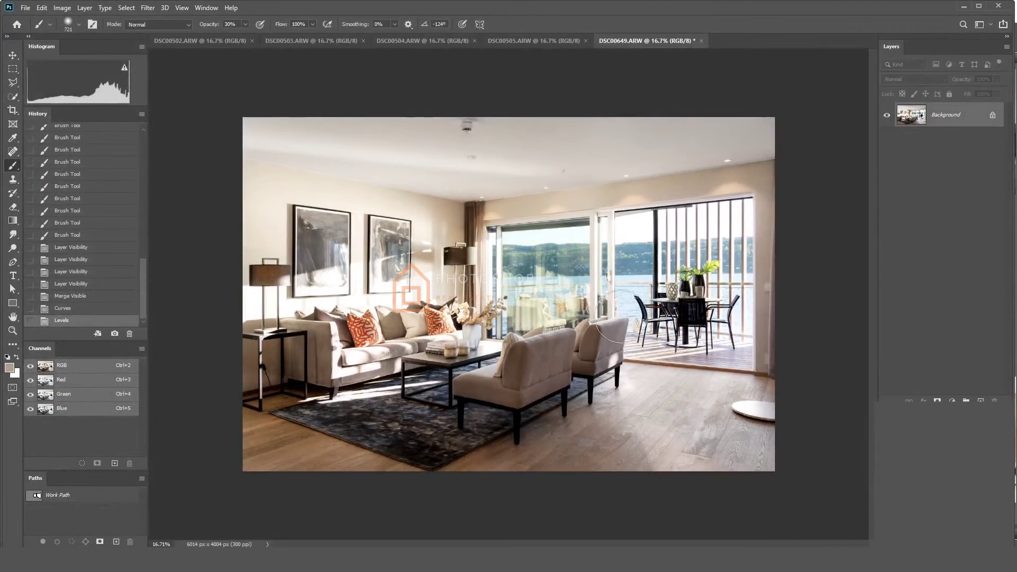
pyautogui.press('F2')
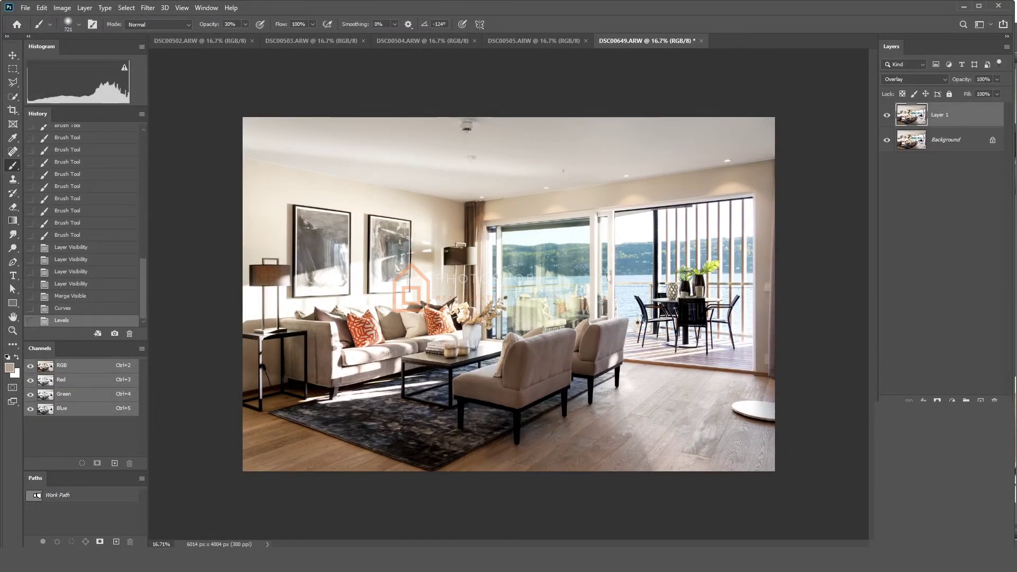
pyautogui.hotkey('ctrl', 'shift', 'a')
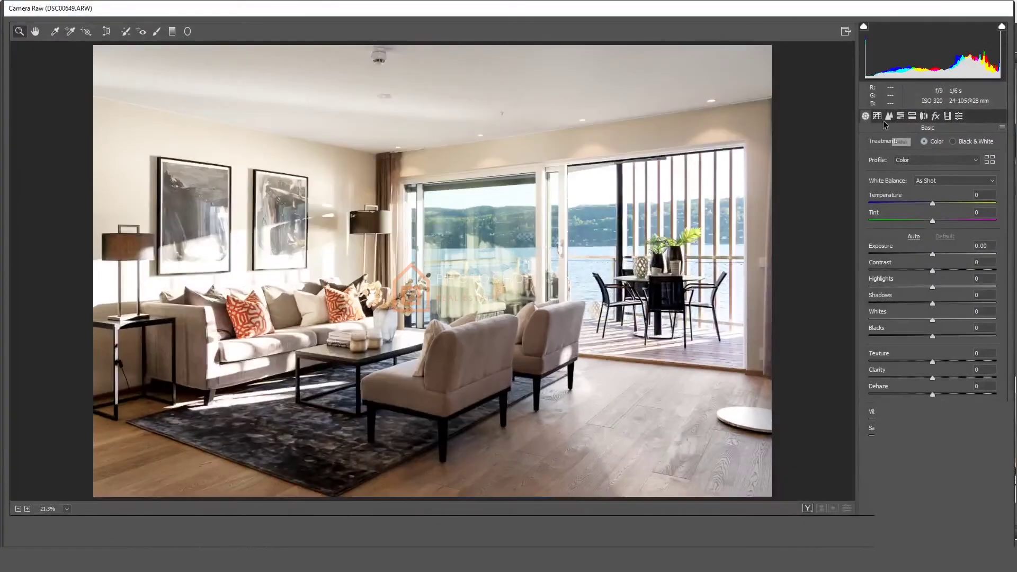
pyautogui.click(888, 115)
pyautogui.moveTo(903, 161); pyautogui.dragTo(932, 160)
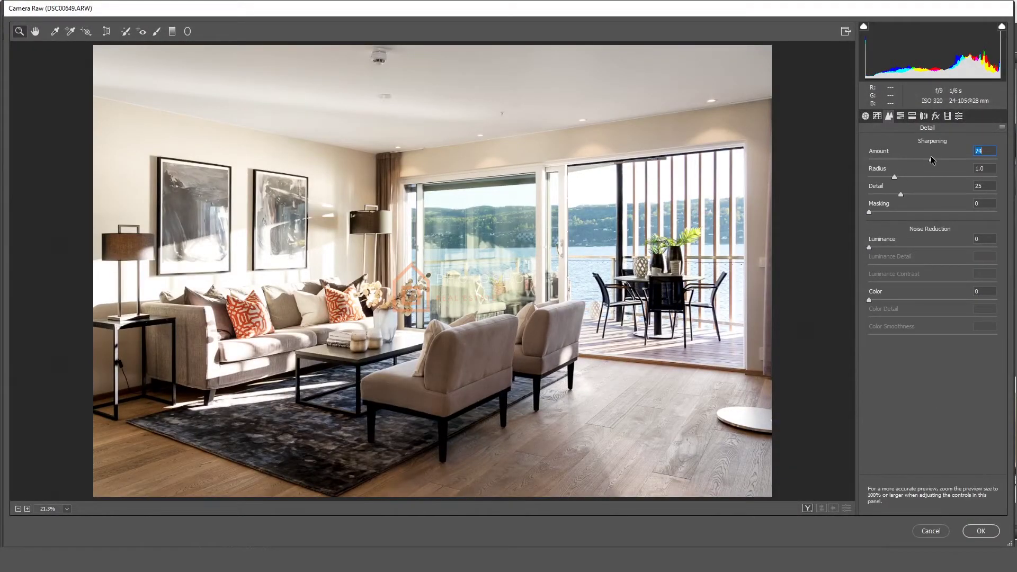
# Step: Inspect the sharpened details across the room close up and set the sharpening amount to 50
pyautogui.moveTo(338, 171); pyautogui.dragTo(387, 203)
pyautogui.moveTo(547, 355); pyautogui.dragTo(472, 143)
pyautogui.moveTo(787, 388); pyautogui.dragTo(563, 262)
pyautogui.moveTo(710, 312); pyautogui.dragTo(417, 196)
pyautogui.moveTo(561, 272); pyautogui.dragTo(857, 306)
pyautogui.moveTo(123, 287); pyautogui.dragTo(593, 291)
pyautogui.scroll(-12, 576, 287)
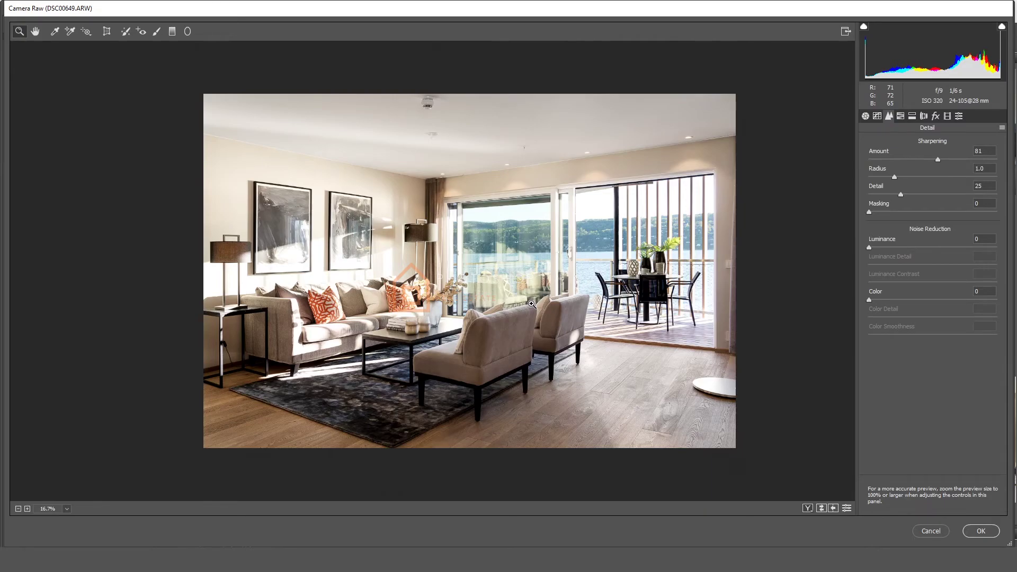
pyautogui.moveTo(916, 157); pyautogui.dragTo(912, 159)
pyautogui.write('50')
# Step: Set the parametric tone curve to Highlights +3, Lights +11, Darks -8 and Shadows +1, and compare before and after
pyautogui.click(878, 116)
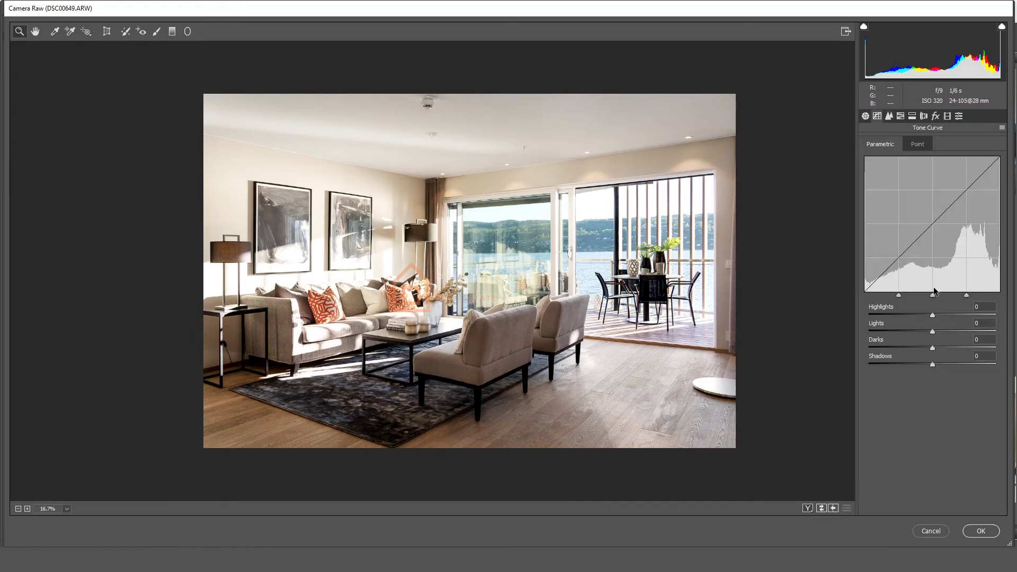
pyautogui.moveTo(934, 349)
pyautogui.mouseDown()
pyautogui.moveTo(945, 346)
pyautogui.moveTo(917, 345)
pyautogui.moveTo(929, 348)
pyautogui.moveTo(933, 366)
pyautogui.mouseUp()
pyautogui.moveTo(932, 331); pyautogui.dragTo(933, 314)
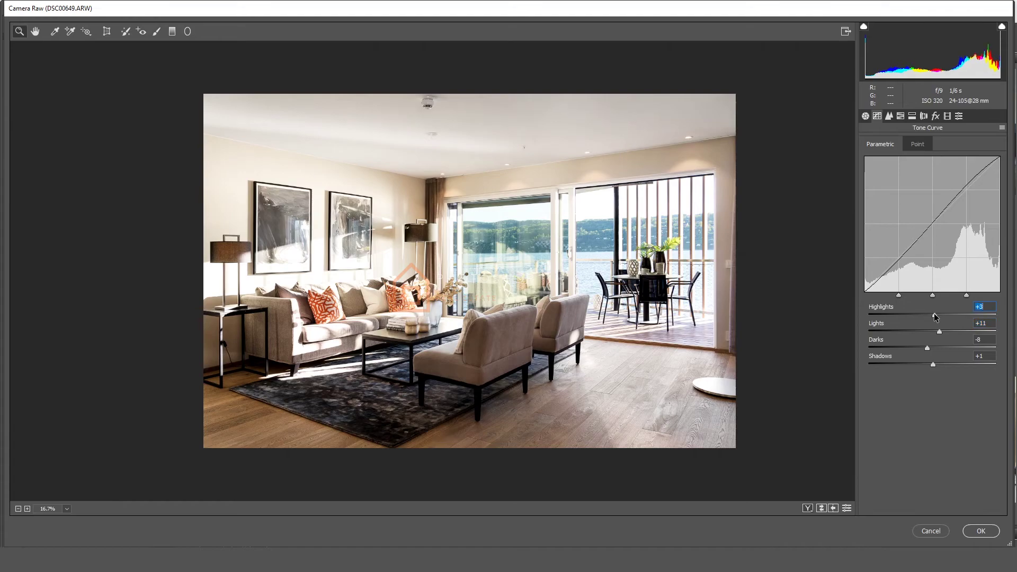
pyautogui.hotkey('ctrl', 'alt', 'p')
pyautogui.hotkey('ctrl', 'alt', 'p')
pyautogui.hotkey('ctrl', 'alt', 'p')
# Step: Raise the exposure to +0.05 and commit the Camera Raw changes
pyautogui.click(864, 116)
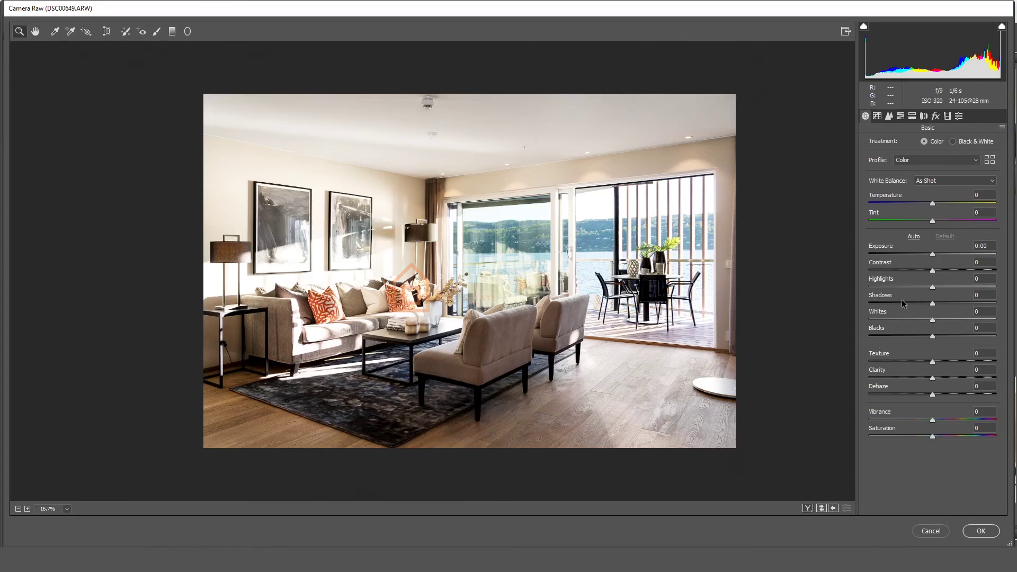
pyautogui.press('Up')
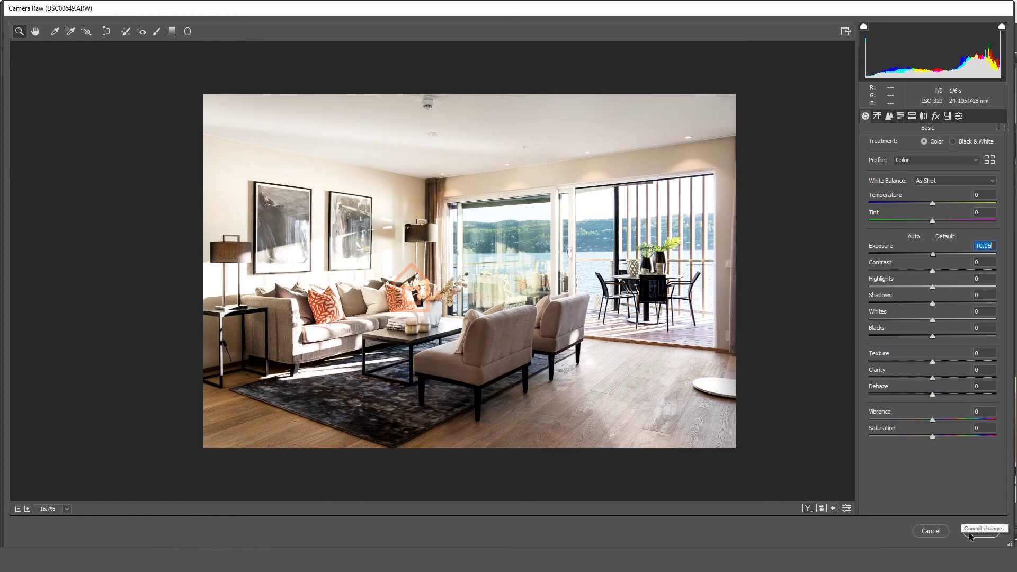
pyautogui.click(980, 530)
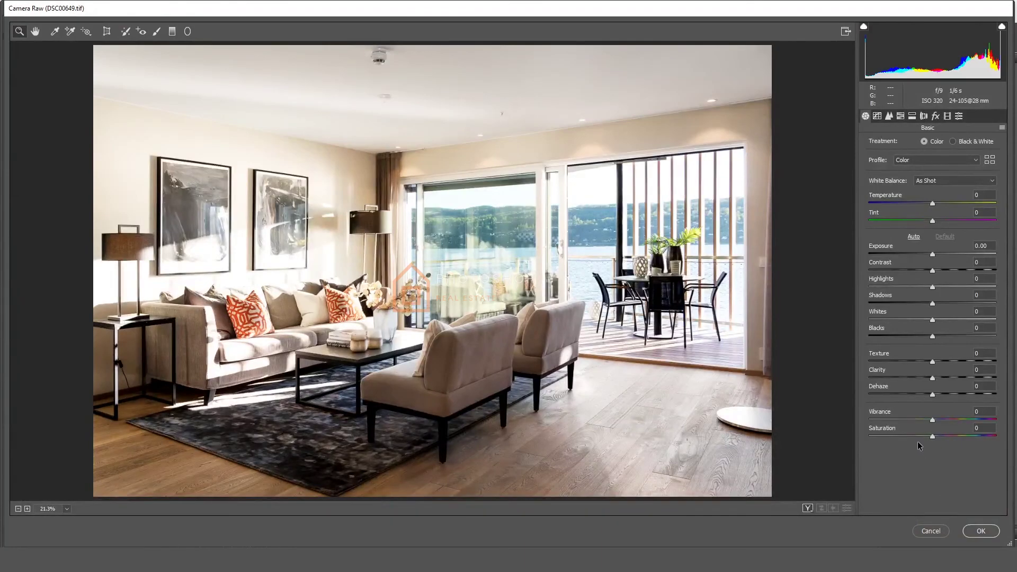
# Step: In Camera Raw for the TIFF, set the overall saturation to -9 and the HSL Yellows saturation to -45
pyautogui.click(917, 435)
pyautogui.moveTo(916, 436); pyautogui.dragTo(926, 435)
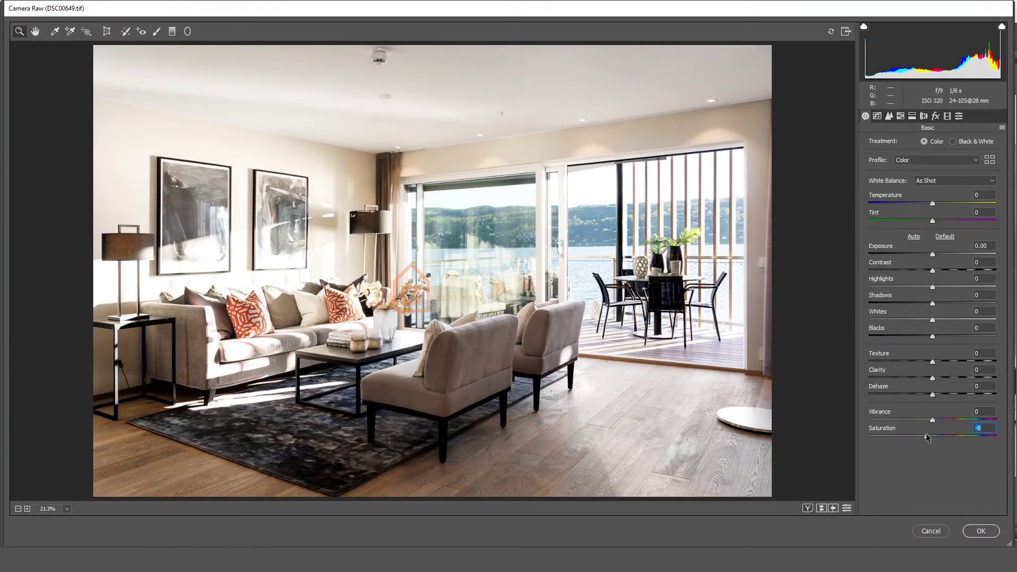
pyautogui.click(900, 115)
pyautogui.click(910, 217)
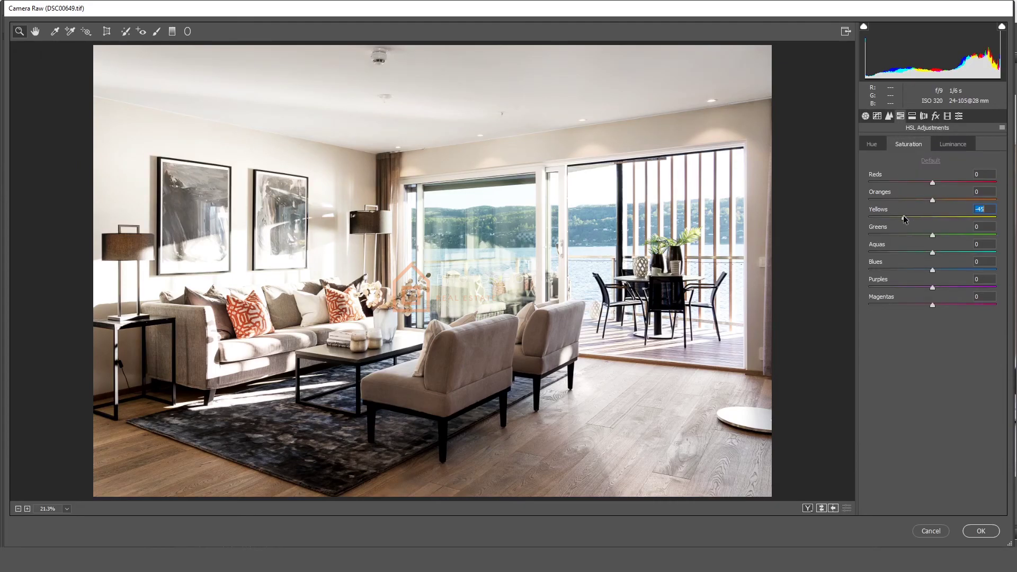
# Step: Fine-tune the HSL saturation to Oranges -6 and Yellows -36, and compare with and without the adjustment
pyautogui.press('Up')
pyautogui.moveTo(929, 201); pyautogui.dragTo(927, 201)
pyautogui.press('Down')
pyautogui.press('Tab')
pyautogui.moveTo(908, 217); pyautogui.dragTo(909, 218)
pyautogui.hotkey('ctrl', 'alt', 'p')
pyautogui.hotkey('ctrl', 'alt', 'p')
pyautogui.hotkey('ctrl', 'alt', 'p')
pyautogui.hotkey('ctrl', 'alt', 'p')
# Step: Try the Yellows luminance at -100 and set the Oranges saturation to -8
pyautogui.click(938, 146)
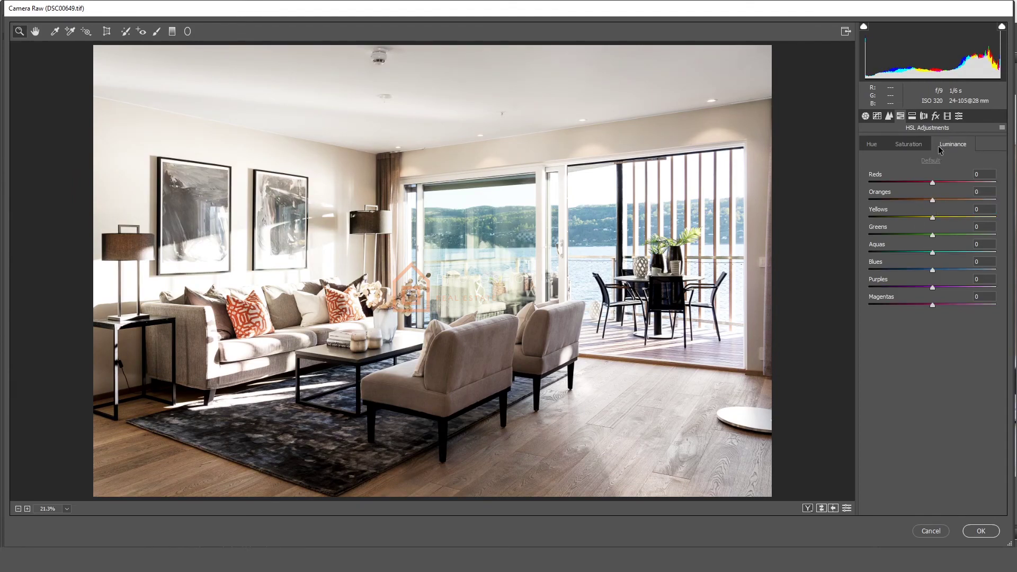
pyautogui.moveTo(933, 219); pyautogui.dragTo(761, 221)
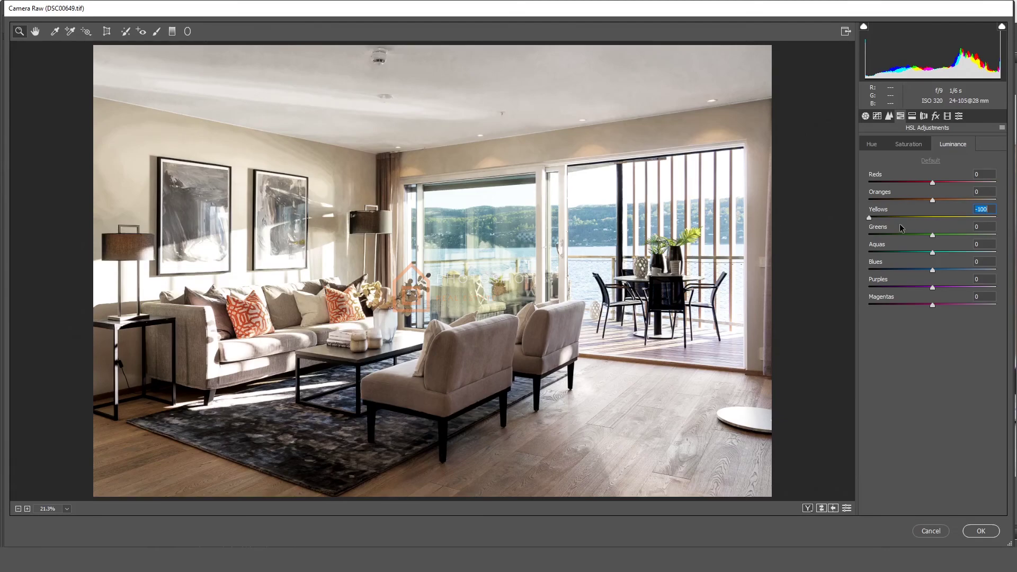
pyautogui.click(908, 145)
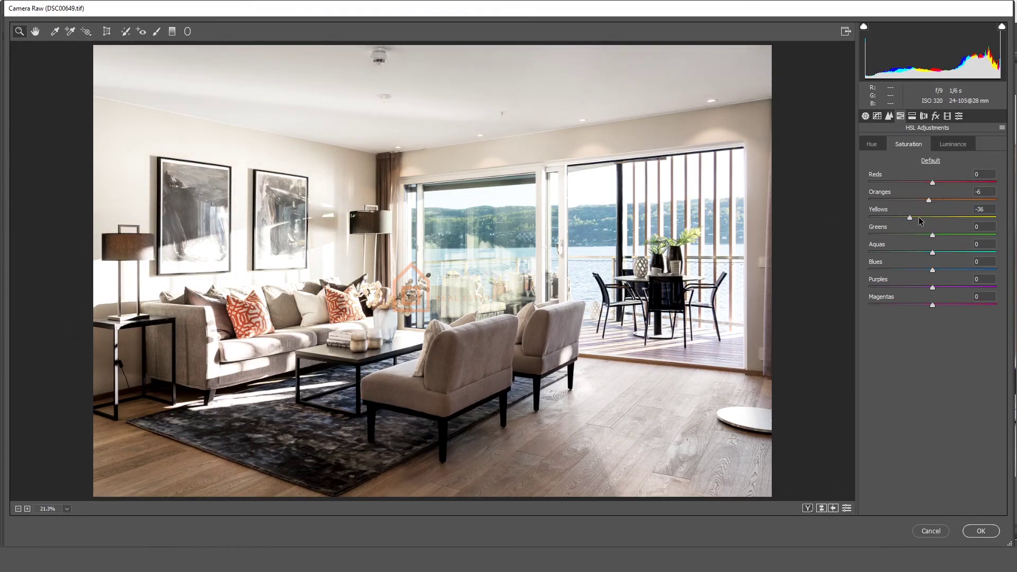
pyautogui.click(927, 202)
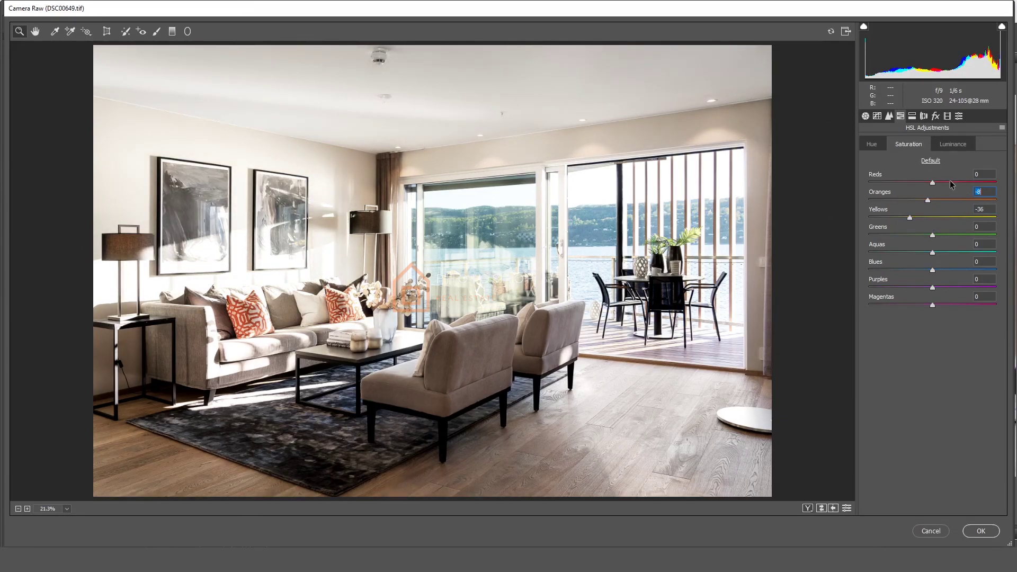